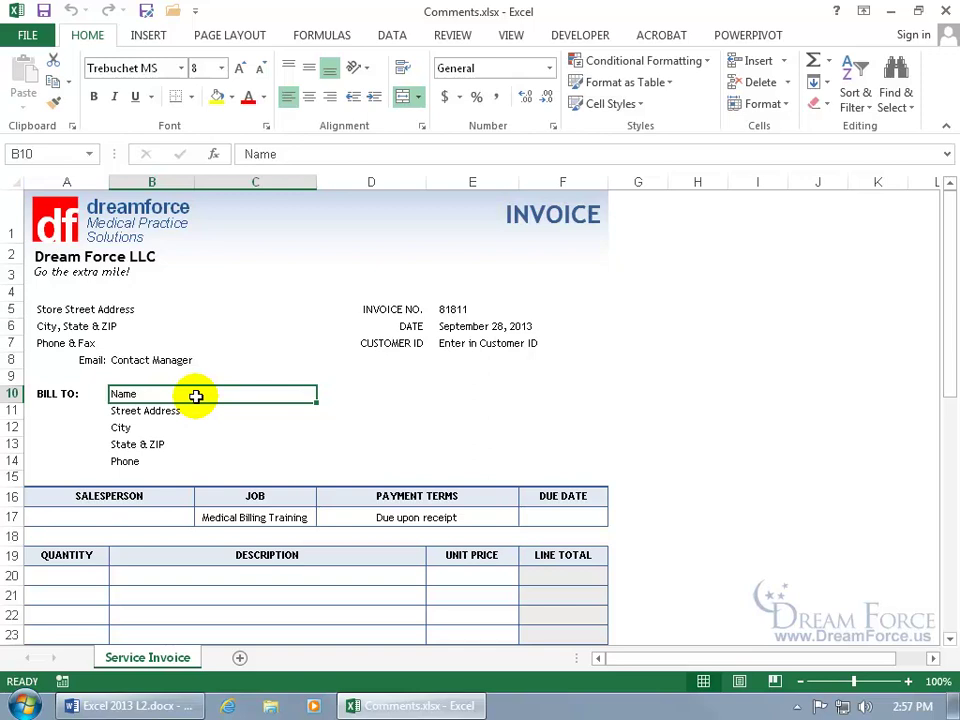
Step: Insert an empty comment in the bill-to Name cell B10, and undo the insertion
{"action": "left_click", "coordinate": [451, 36]}
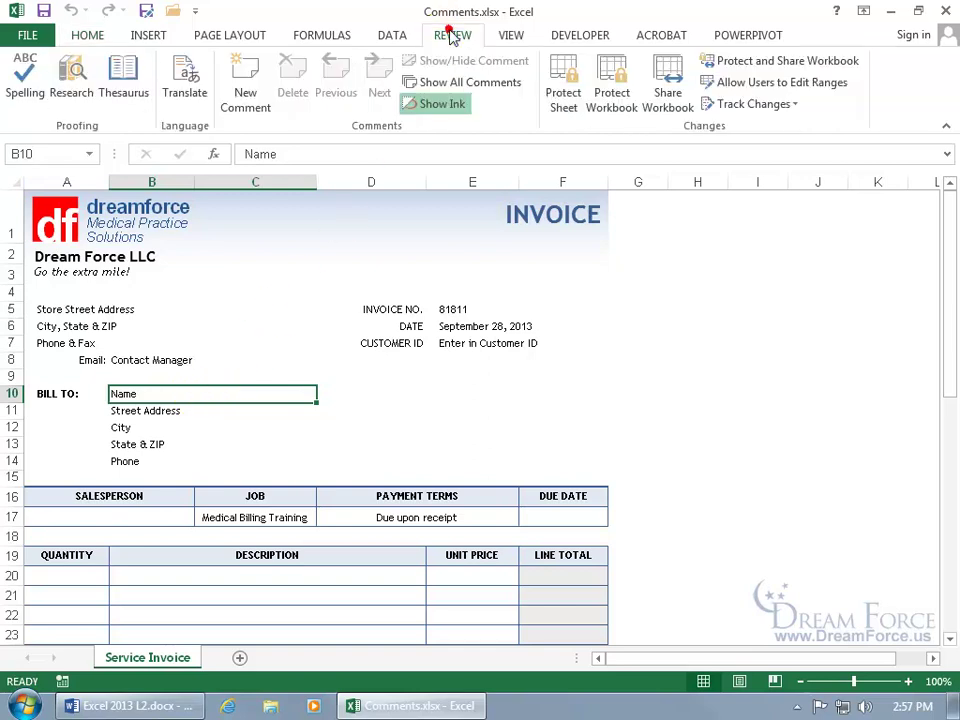
{"action": "left_click", "coordinate": [245, 85]}
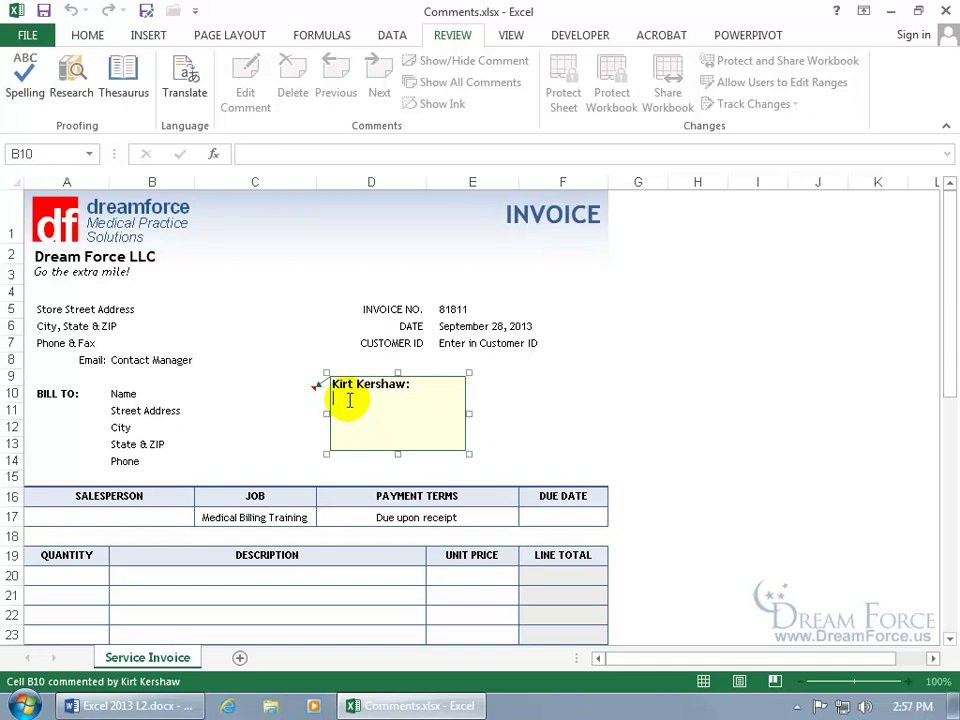
{"action": "left_click", "coordinate": [253, 323]}
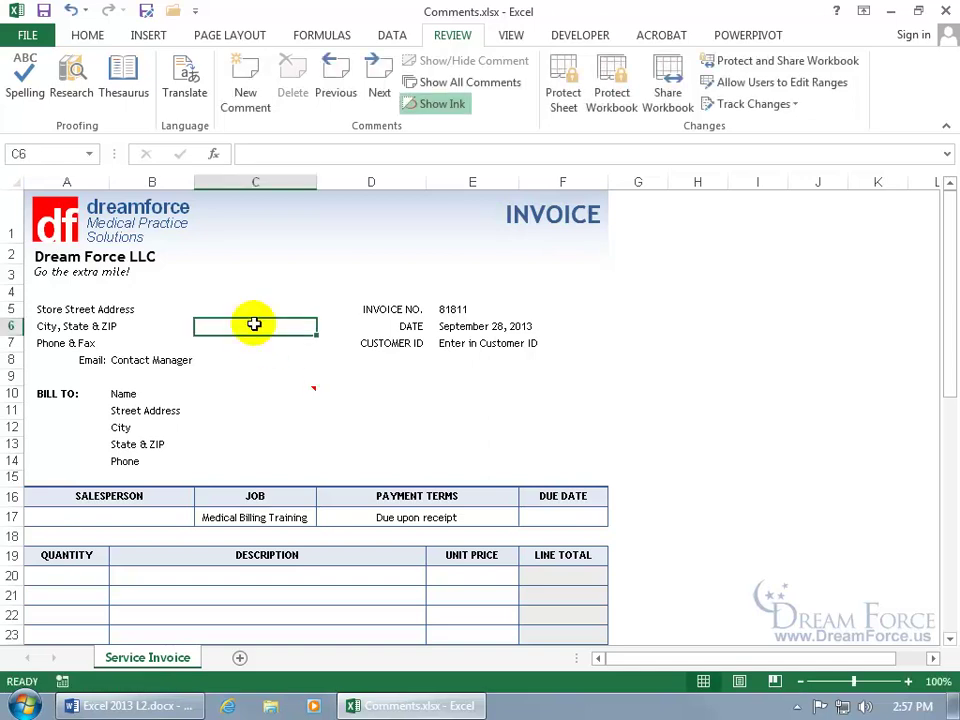
{"action": "left_click", "coordinate": [72, 12]}
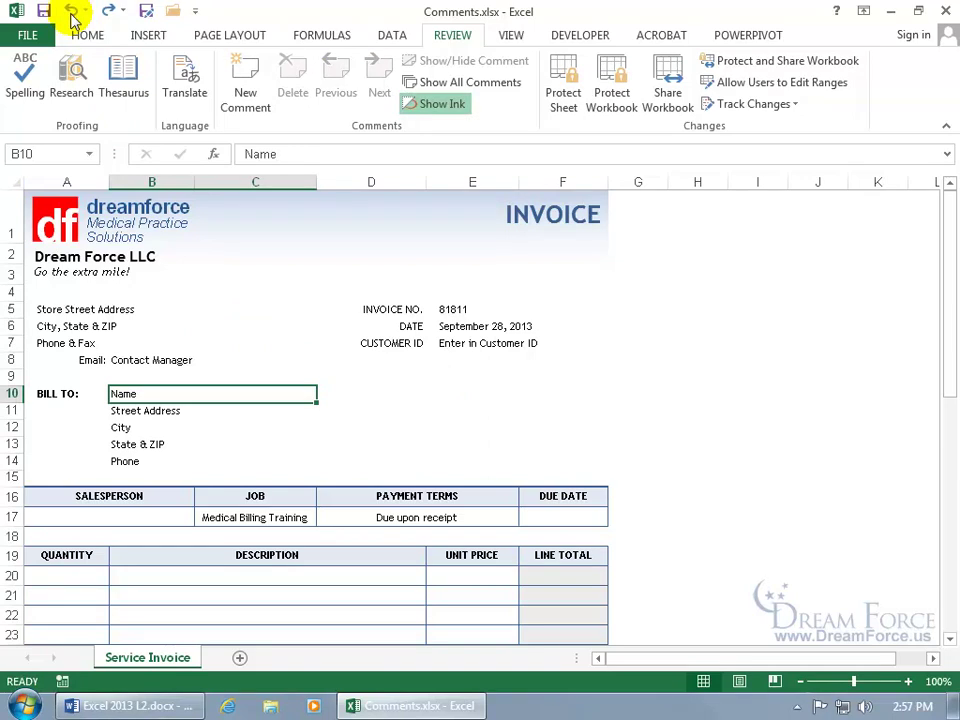
Step: Check the user name in the general program options and leave the options without changes
{"action": "left_click", "coordinate": [28, 38]}
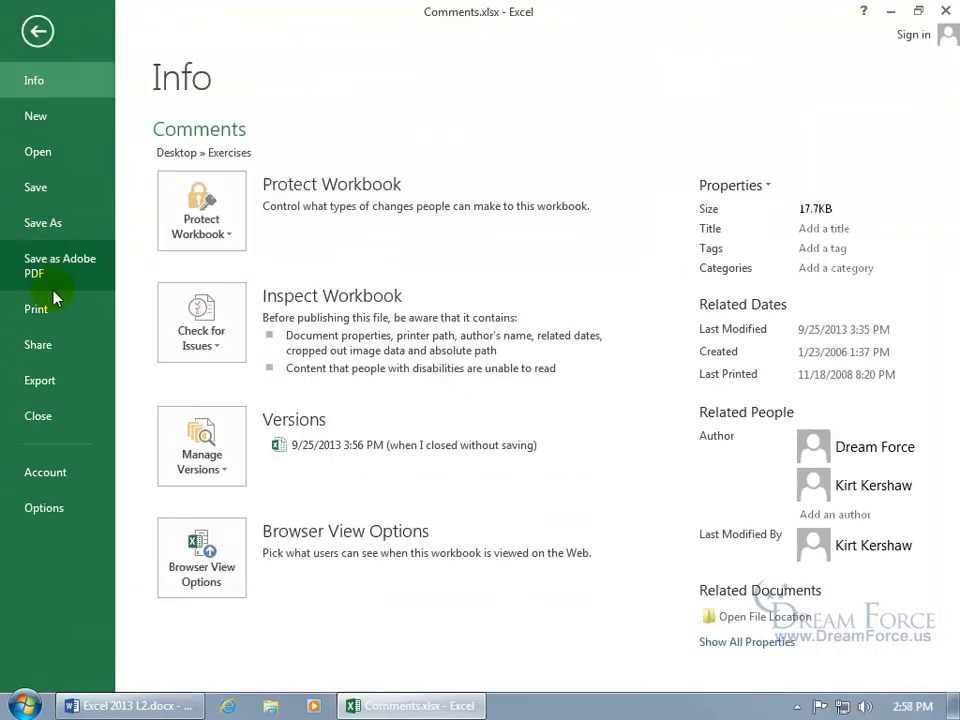
{"action": "left_click", "coordinate": [49, 508]}
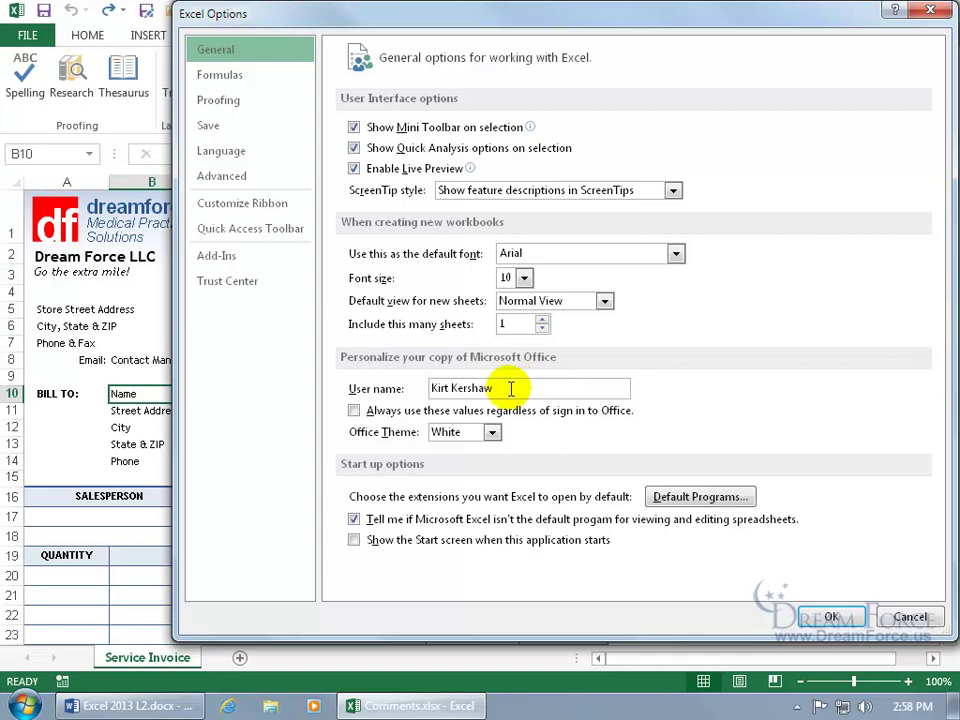
{"action": "left_click", "coordinate": [910, 616]}
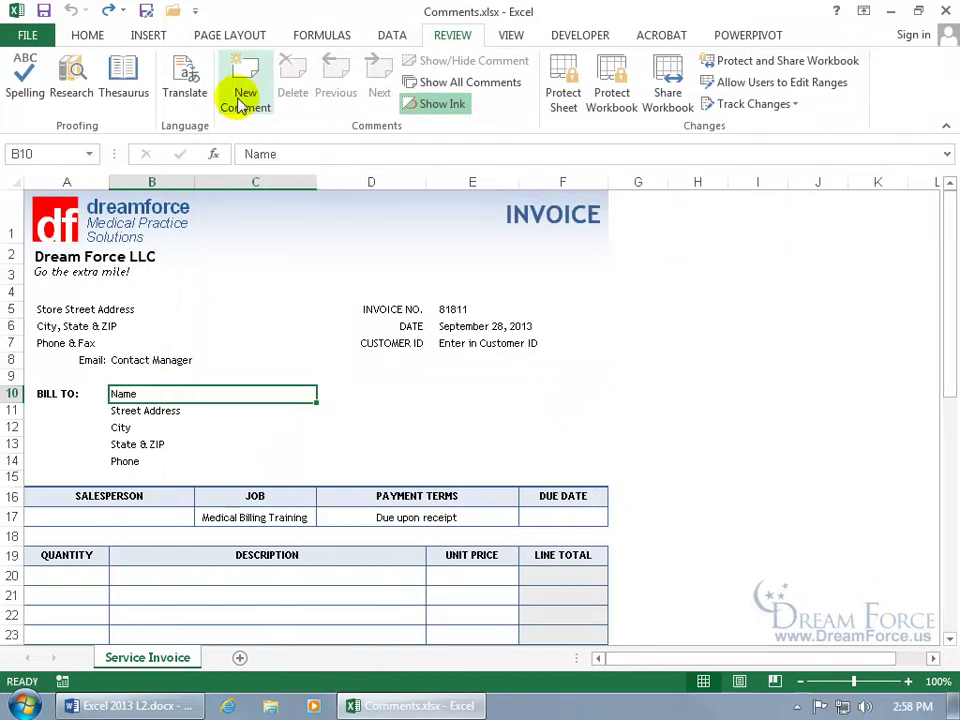
Step: Insert a comment in cell B10 reading "Please be sure to get an actual name of someone and not the company's name so"
{"action": "right_click", "coordinate": [196, 393]}
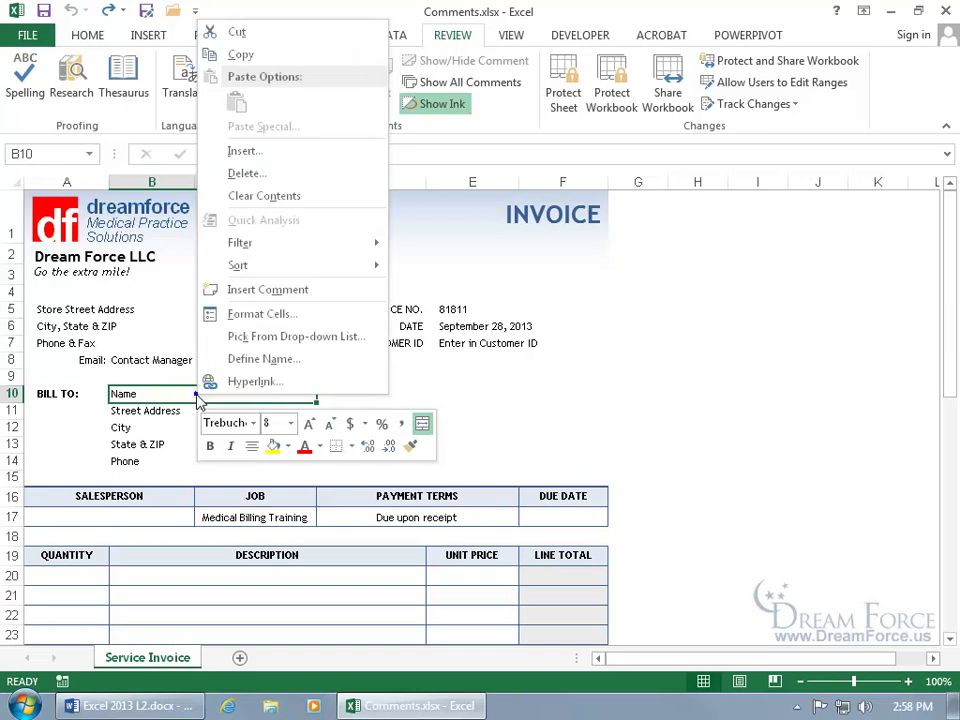
{"action": "left_click", "coordinate": [282, 290]}
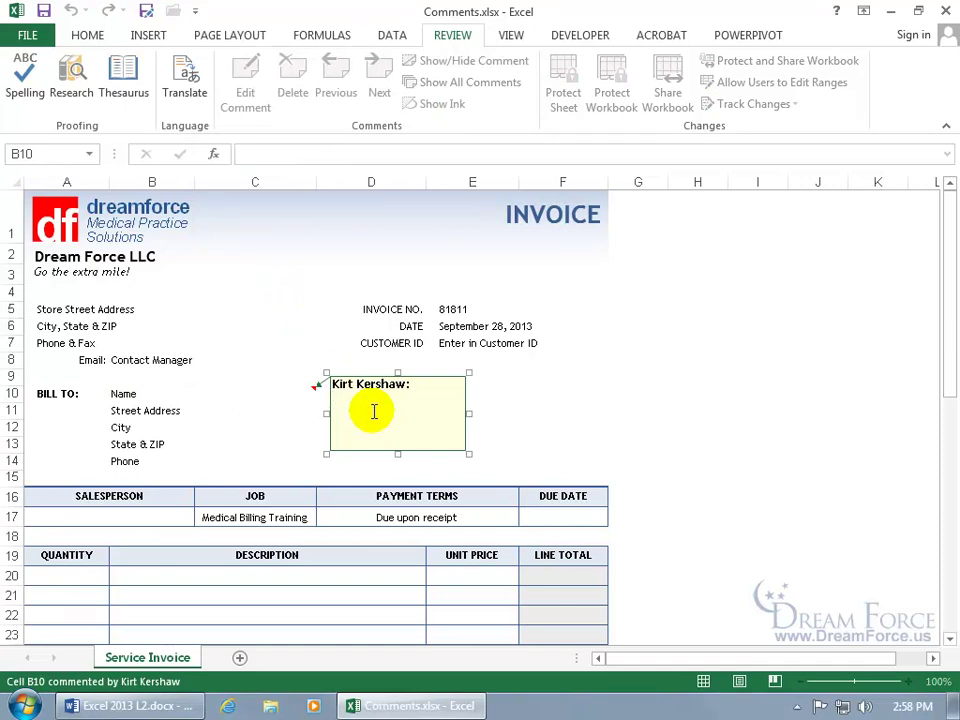
{"action": "type", "text": "Please be sure to get an actual name of someone and not the company's name so "}
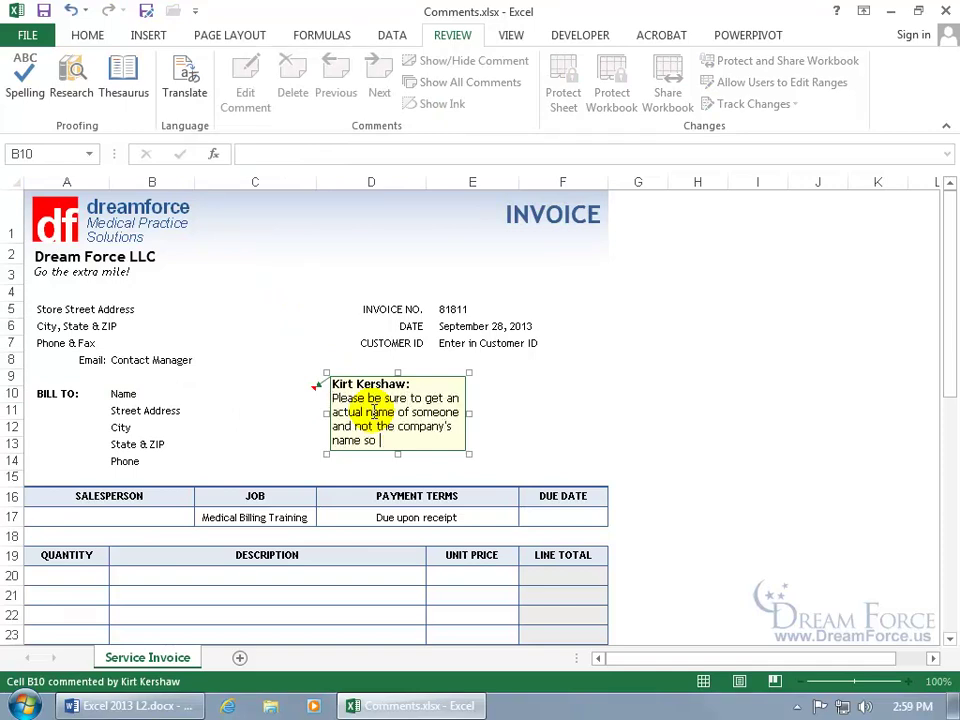
Step: Complete the B10 comment with "we can have an actual person to collect on this account." and enlarge its box to fit the text
{"action": "type", "text": "we can have an actual person to collect on this account."}
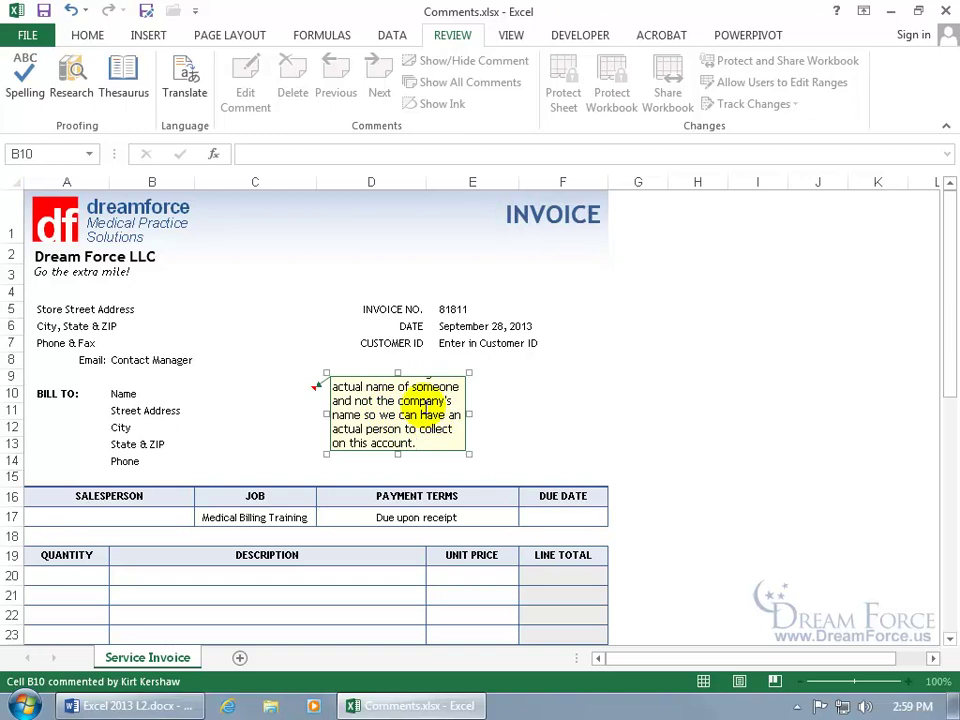
{"action": "key", "text": "Up"}
{"action": "key", "text": "Up"}
{"action": "key", "text": "Up"}
{"action": "key", "text": "Up"}
{"action": "key", "text": "Up"}
{"action": "key", "text": "Up"}
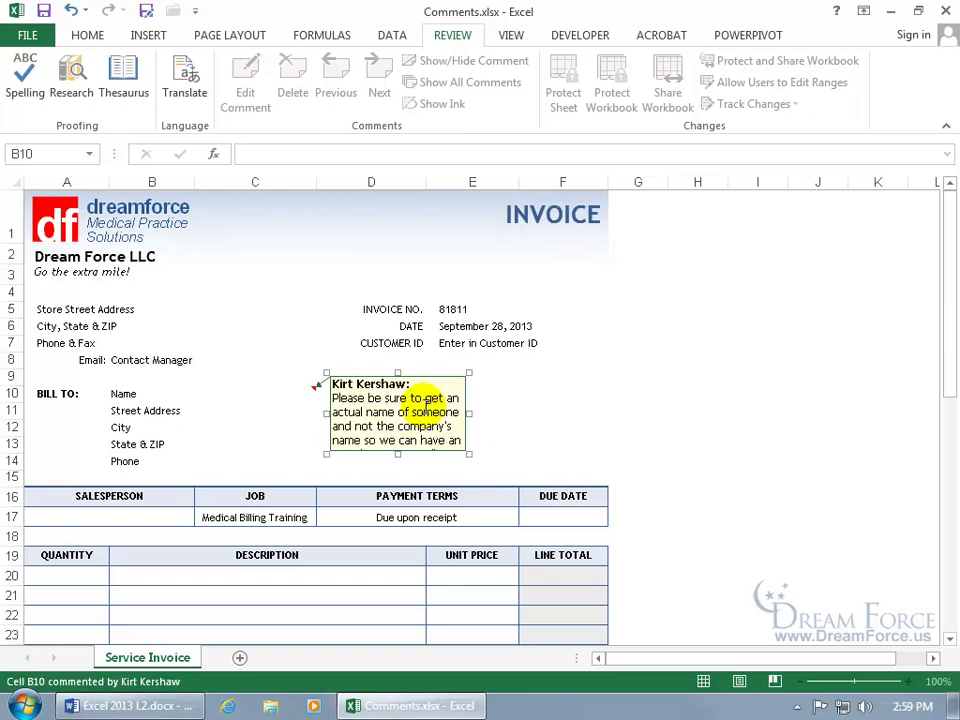
{"action": "key", "text": "Down"}
{"action": "key", "text": "Down"}
{"action": "key", "text": "Down"}
{"action": "key", "text": "Down"}
{"action": "key", "text": "Down"}
{"action": "key", "text": "Down"}
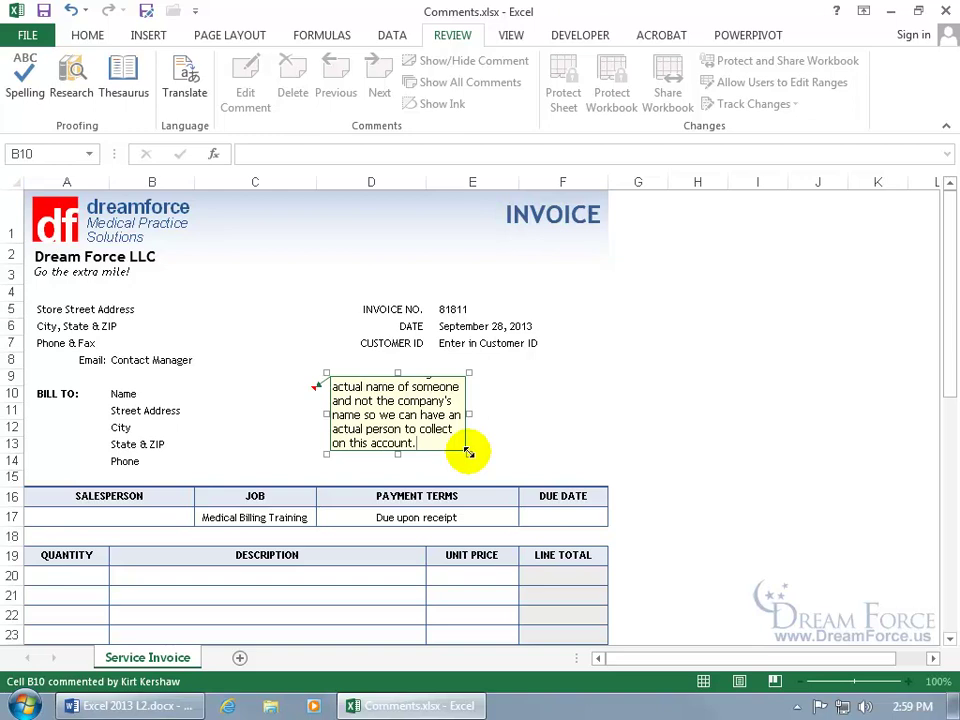
{"action": "left_click_drag", "start_coordinate": [469, 453], "coordinate": [511, 477]}
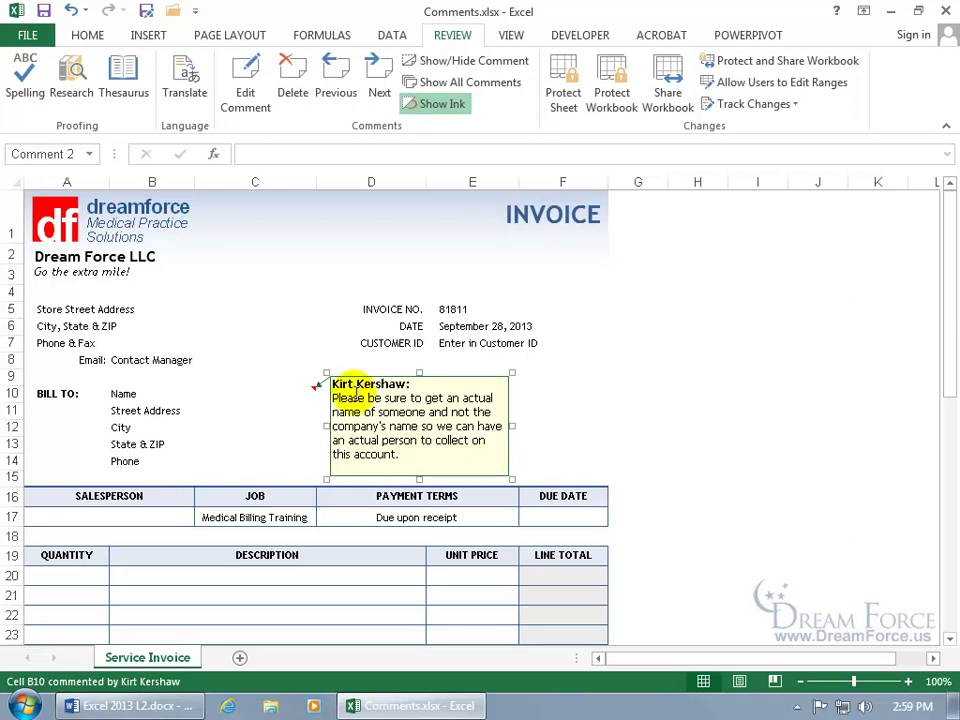
{"action": "left_click", "coordinate": [274, 337]}
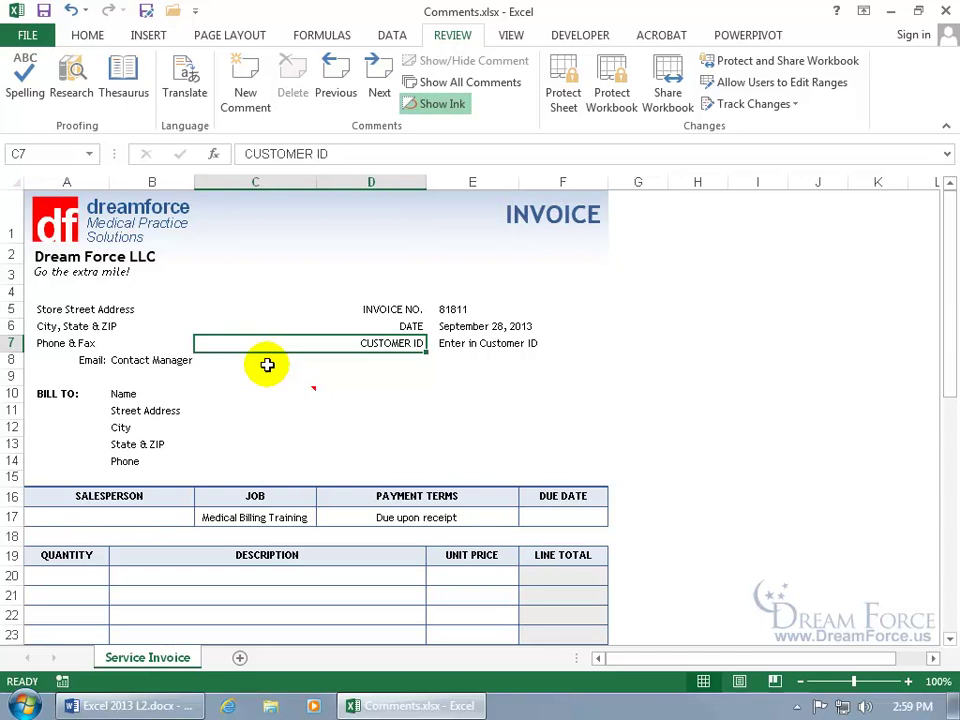
Step: Display the comment attached to the Name cell B10
{"action": "mouse_move", "coordinate": [257, 394]}
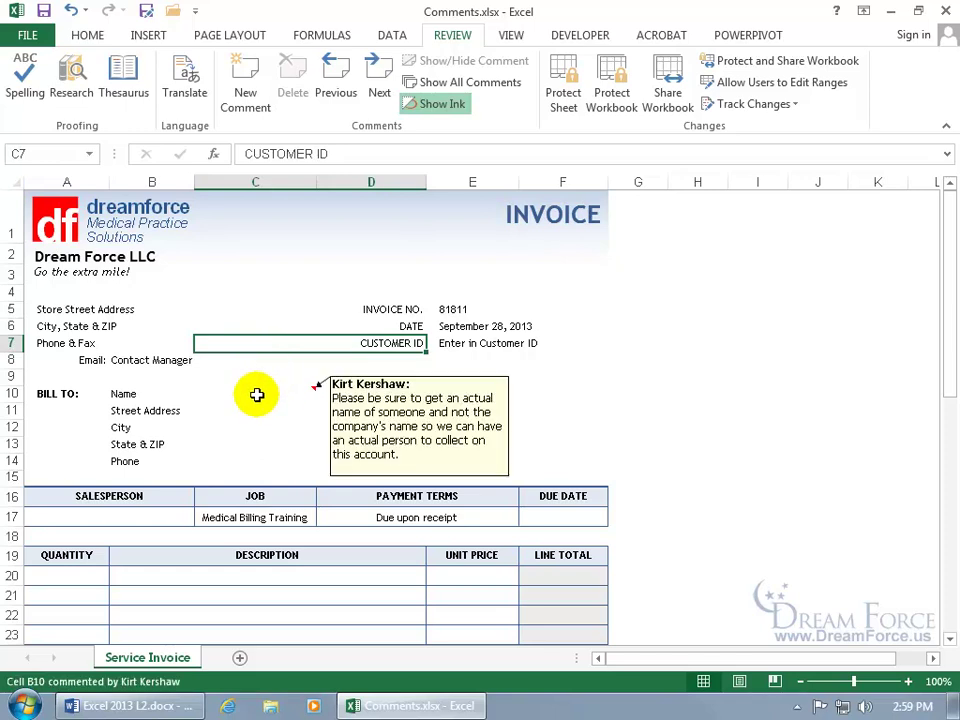
{"action": "left_click", "coordinate": [148, 394]}
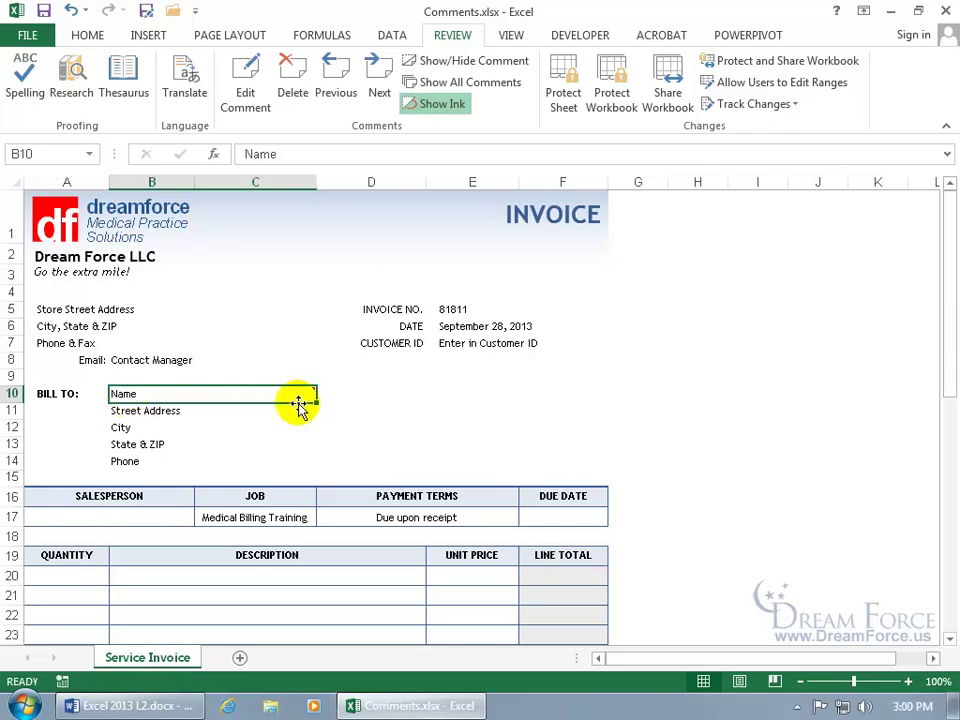
{"action": "mouse_move", "coordinate": [276, 395]}
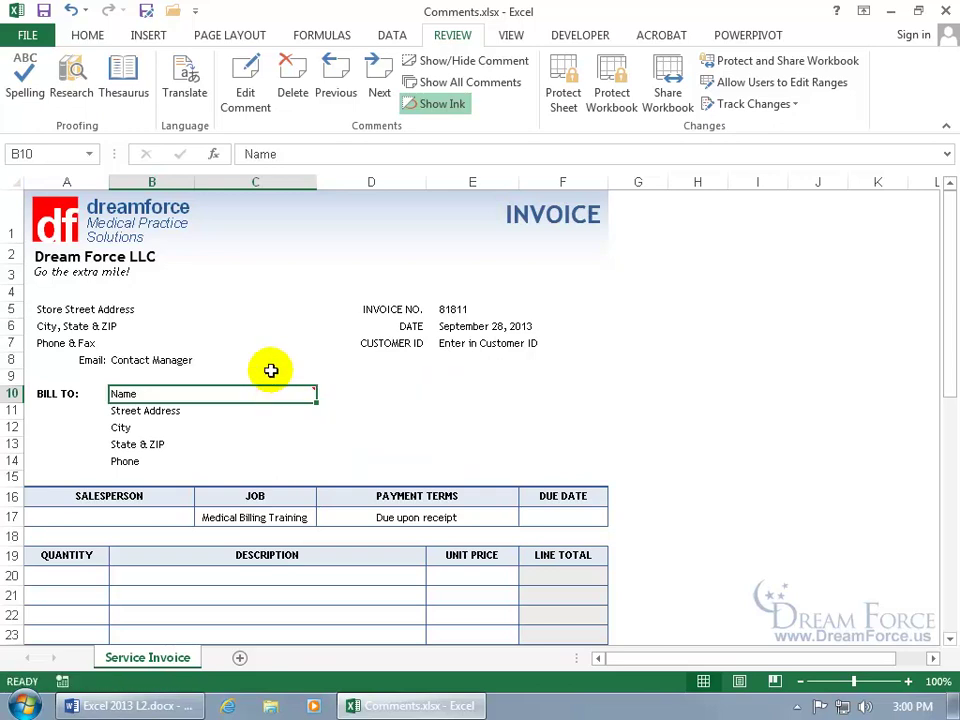
Step: Add a comment to the Customer ID cell E7 reading "We can look that up in a database. It's on the server called Client DB"
{"action": "left_click", "coordinate": [457, 343]}
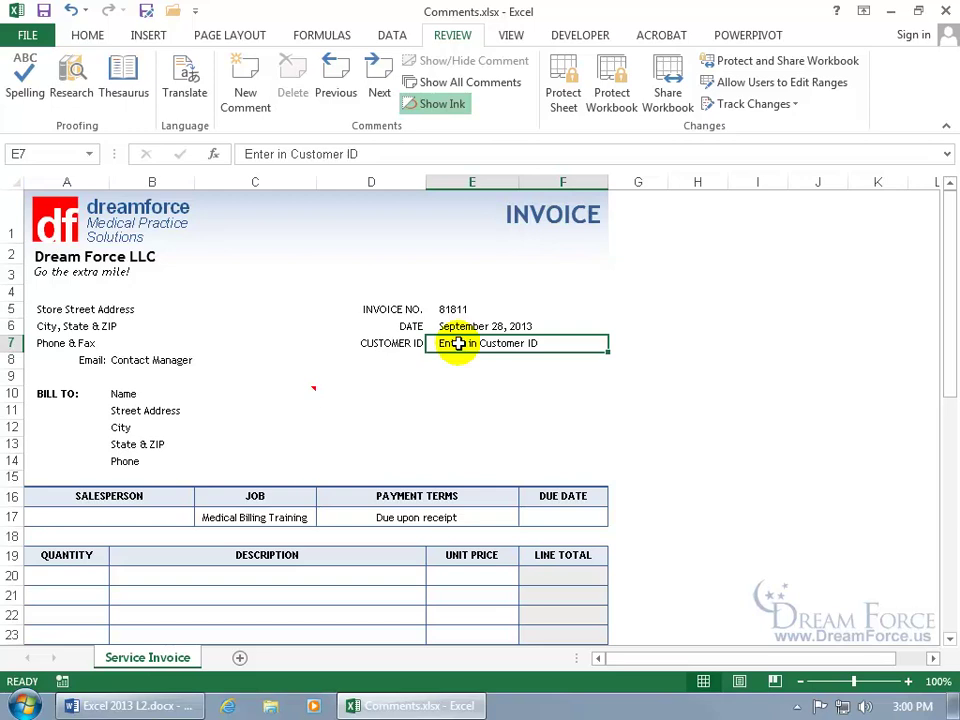
{"action": "right_click", "coordinate": [457, 343]}
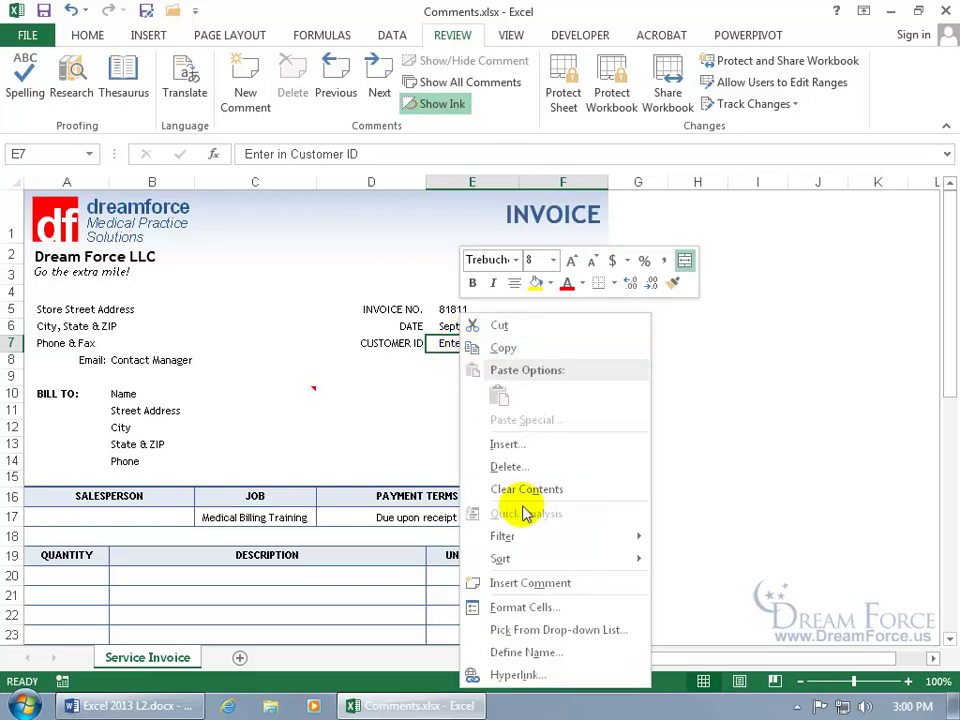
{"action": "left_click", "coordinate": [527, 586]}
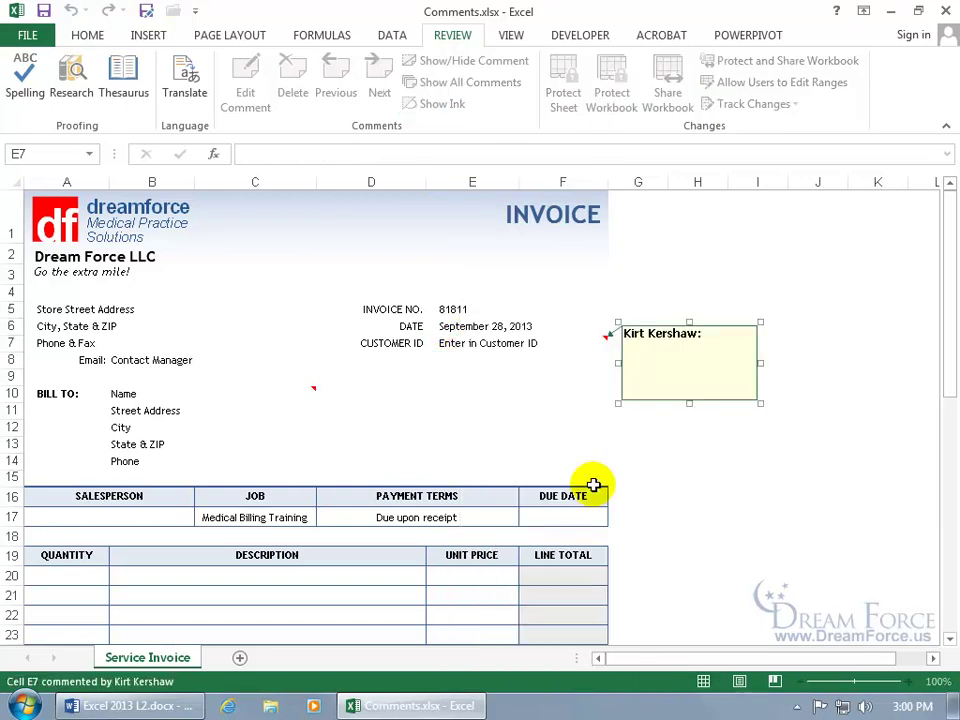
{"action": "type", "text": "We can look thi"}
{"action": "type", "text": "t up in a database.  It's on the server called Client"}
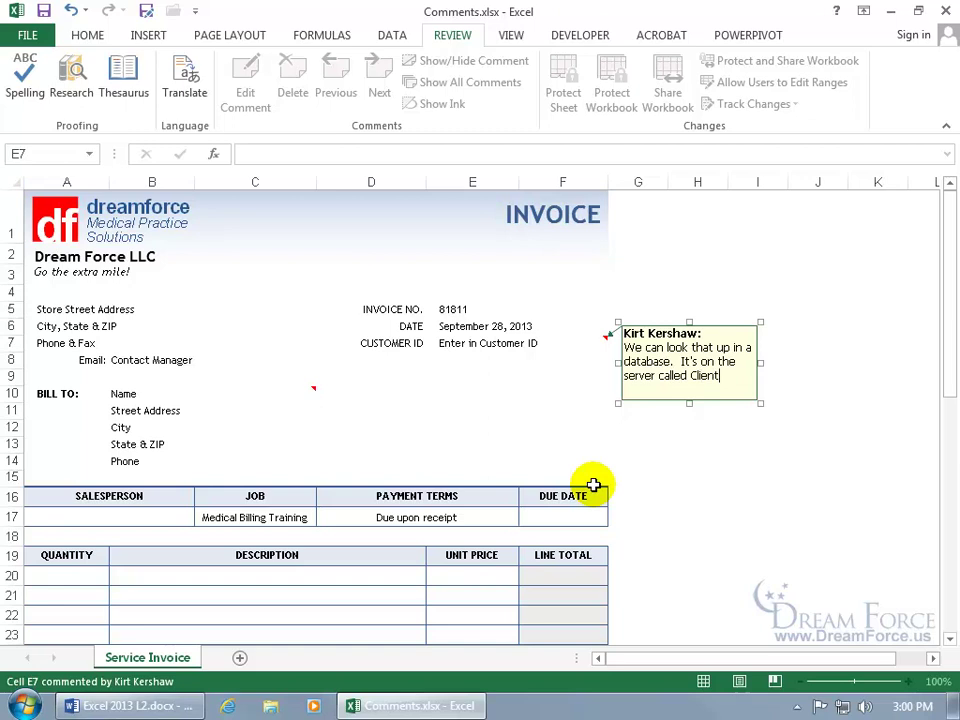
{"action": "type", "text": " DB"}
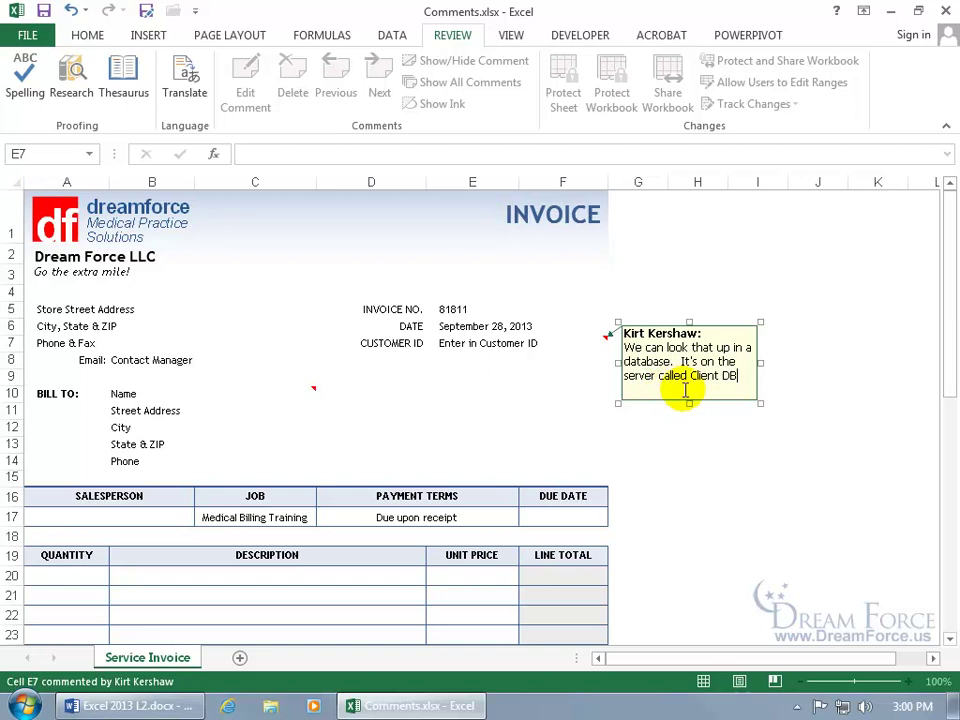
{"action": "left_click", "coordinate": [521, 379]}
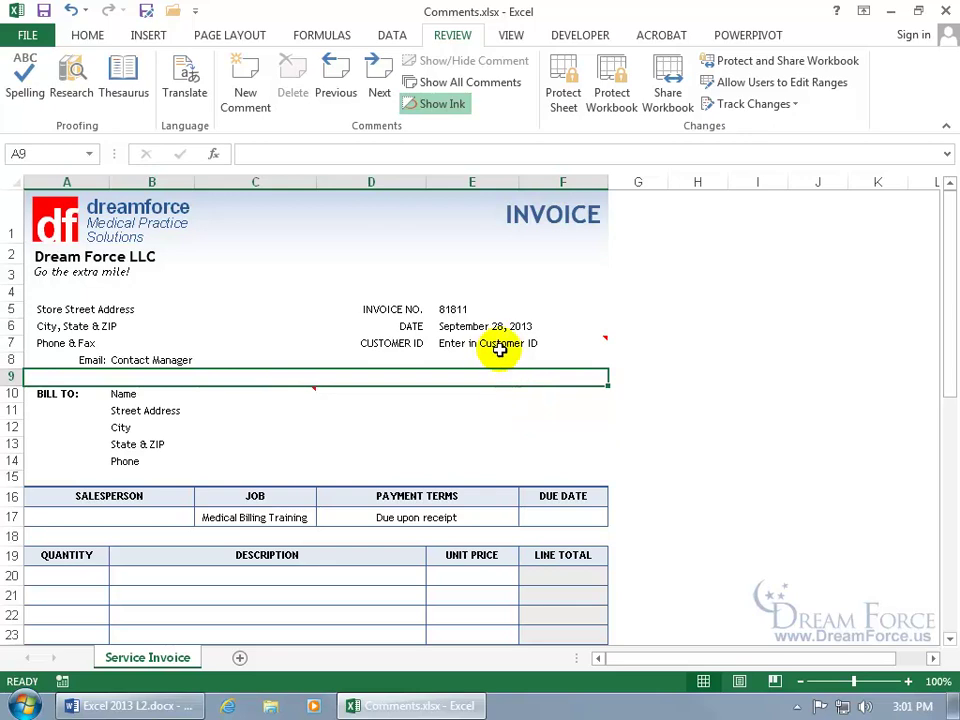
{"action": "mouse_move", "coordinate": [508, 345]}
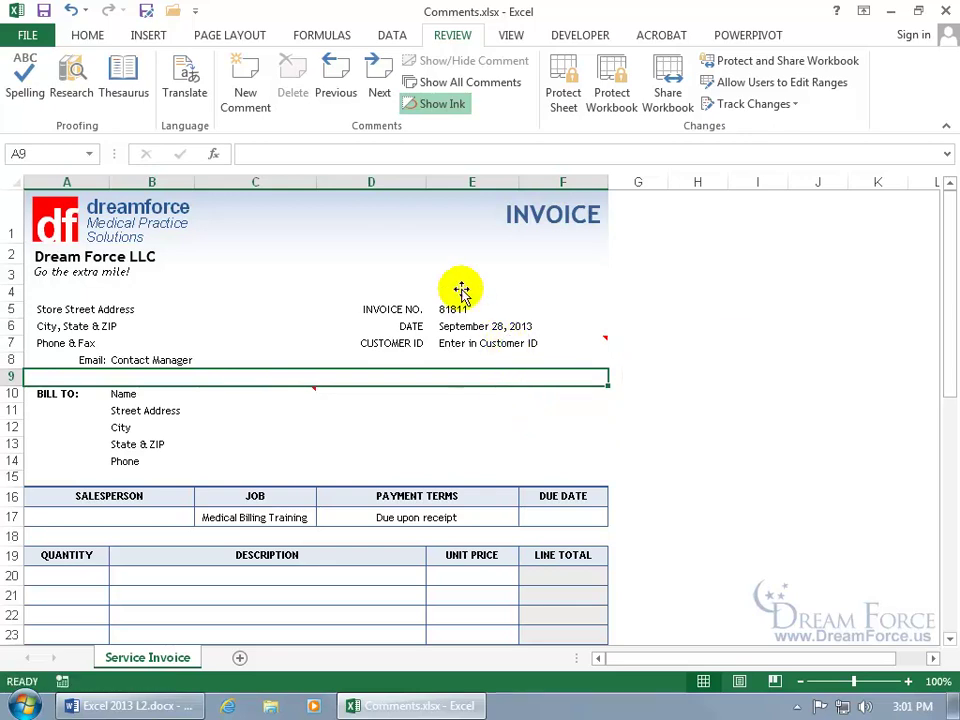
Step: Step through the worksheet's comments in both directions, and open the B10 comment for editing without changing it
{"action": "left_click", "coordinate": [376, 85]}
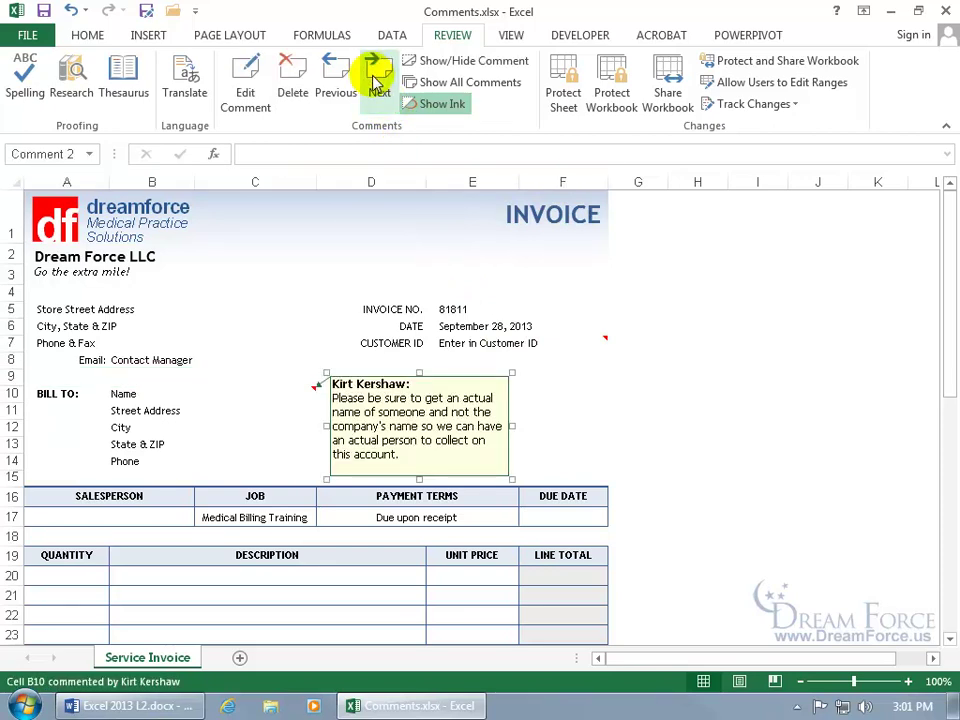
{"action": "left_click", "coordinate": [376, 85]}
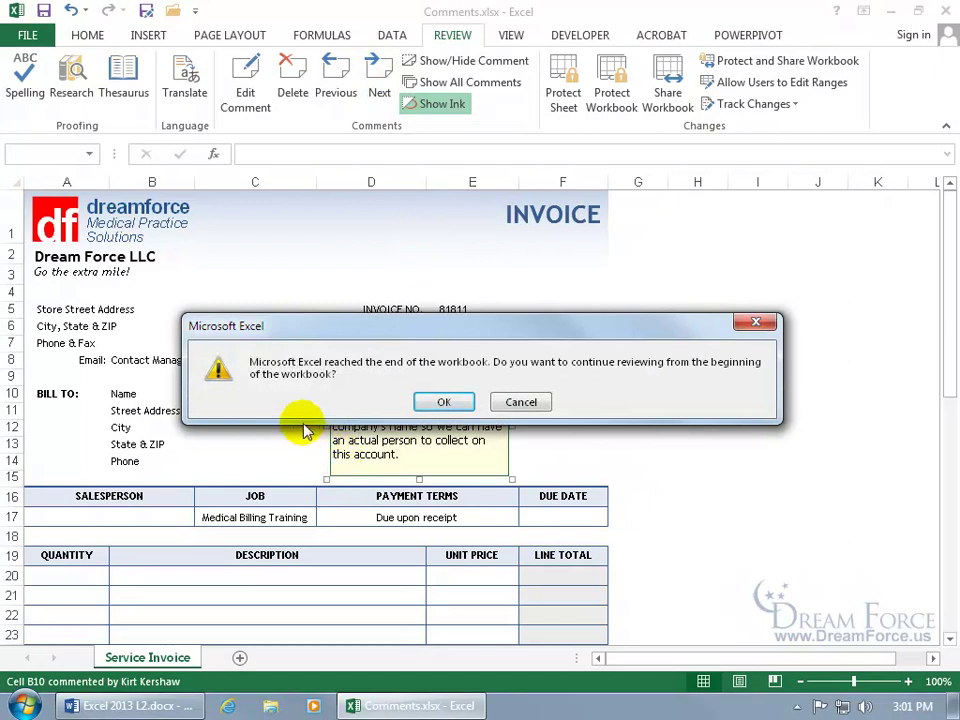
{"action": "left_click", "coordinate": [443, 400]}
{"action": "left_click", "coordinate": [377, 80]}
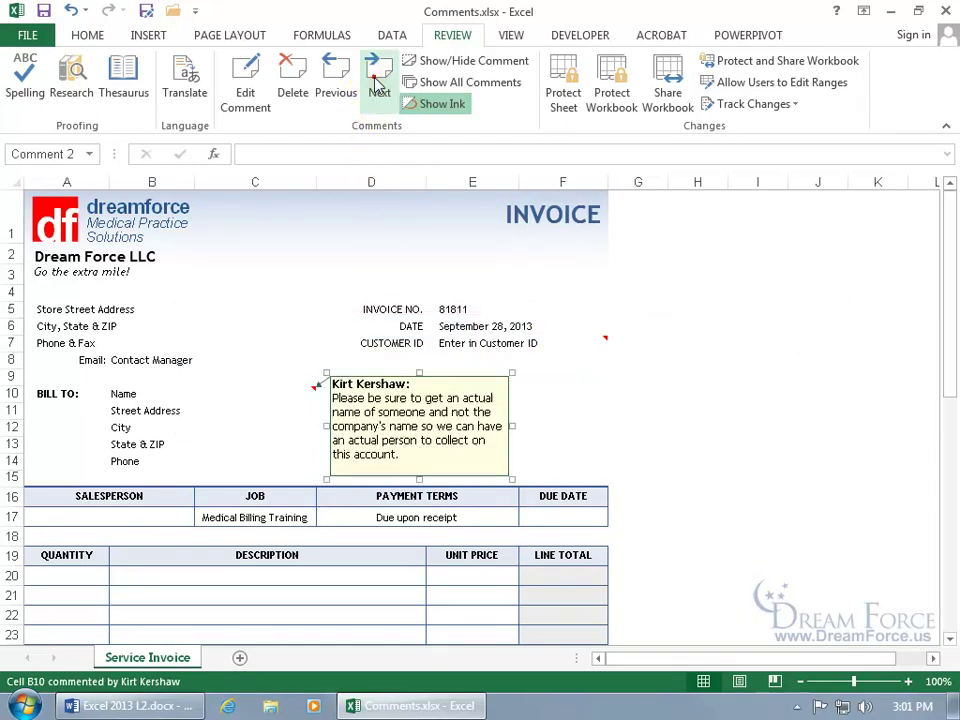
{"action": "left_click", "coordinate": [334, 82]}
{"action": "left_click", "coordinate": [377, 80]}
{"action": "left_click", "coordinate": [258, 104]}
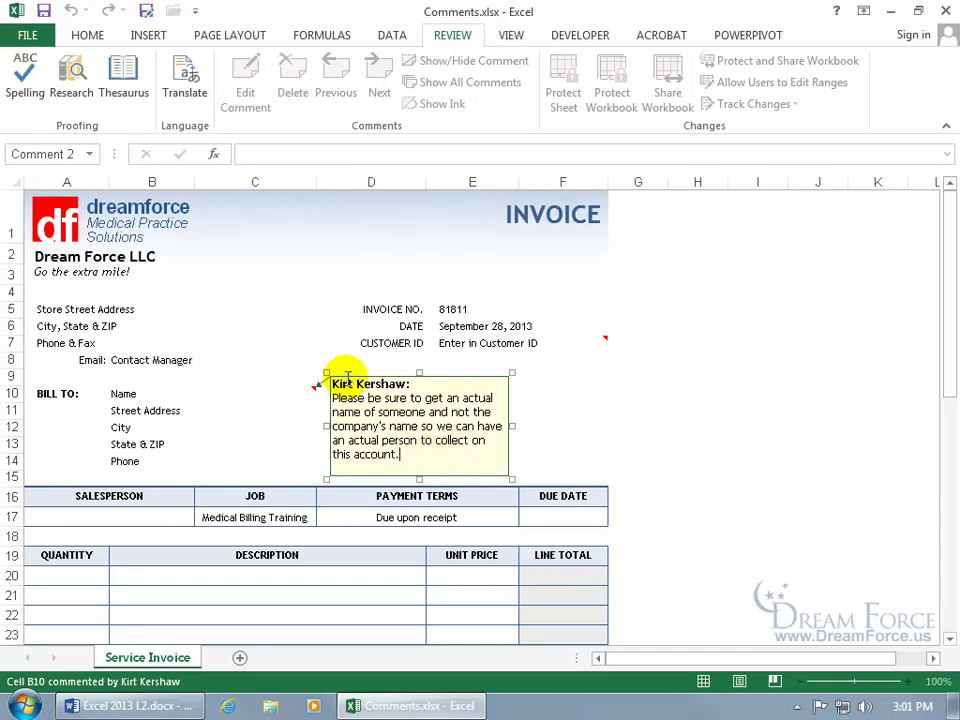
{"action": "left_click", "coordinate": [306, 321]}
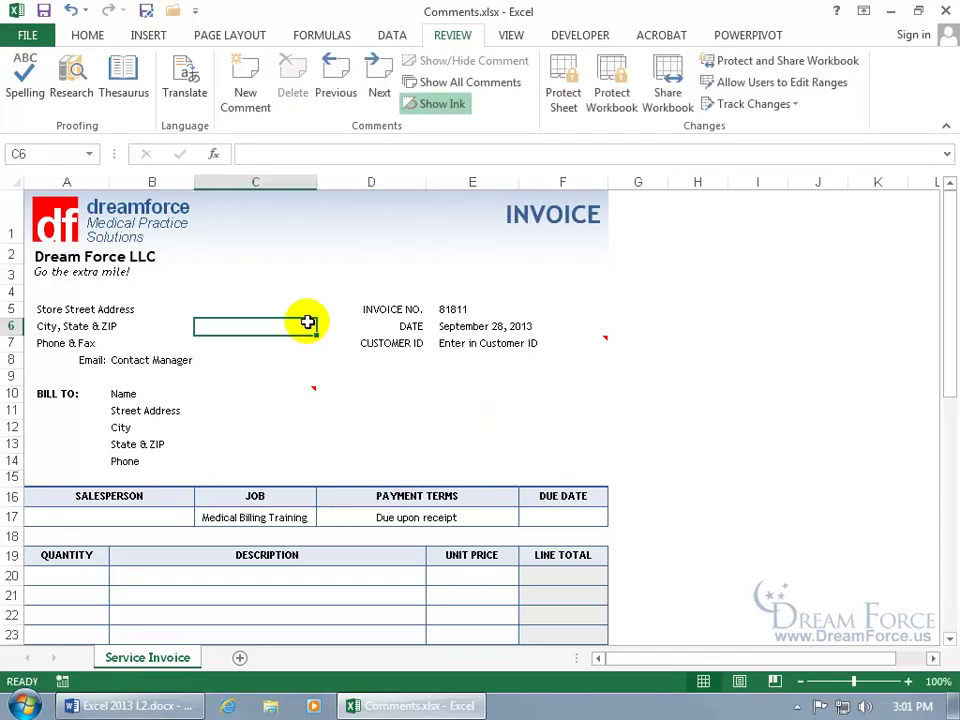
Step: Navigate through the comments to the one on B10, delete it, and undo the deletion
{"action": "left_click", "coordinate": [375, 85]}
{"action": "left_click", "coordinate": [370, 84]}
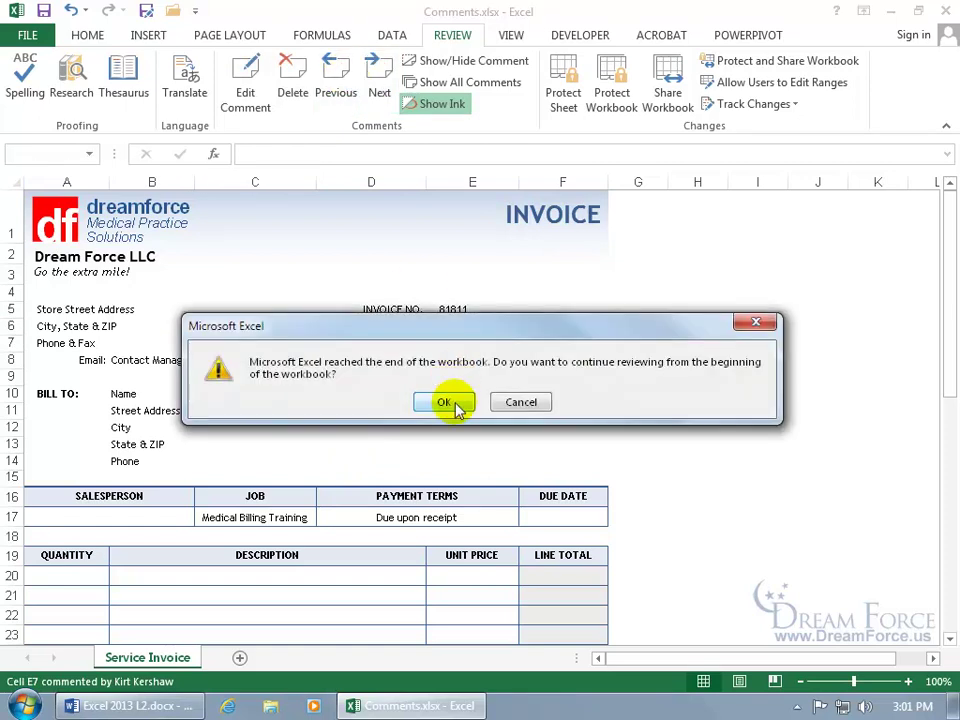
{"action": "left_click", "coordinate": [445, 402]}
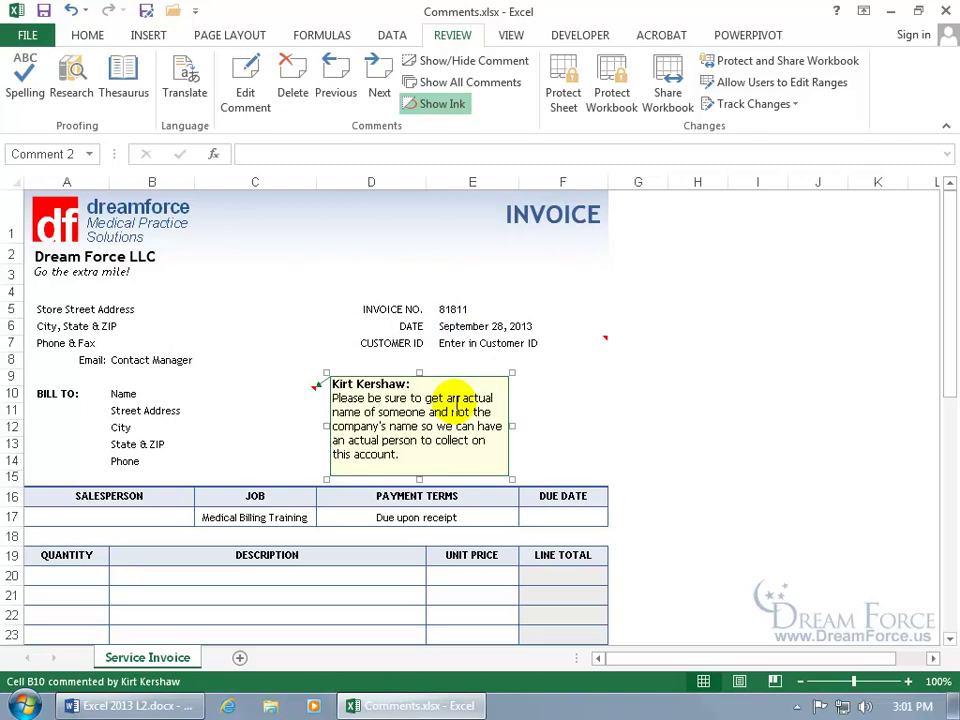
{"action": "left_click", "coordinate": [289, 71]}
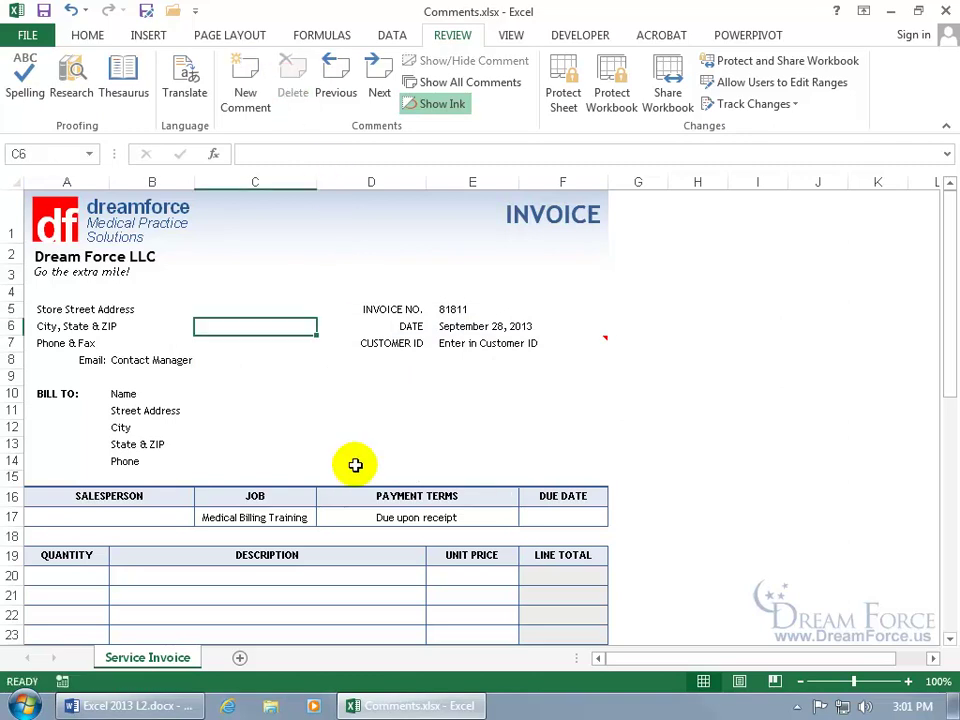
{"action": "left_click", "coordinate": [71, 10]}
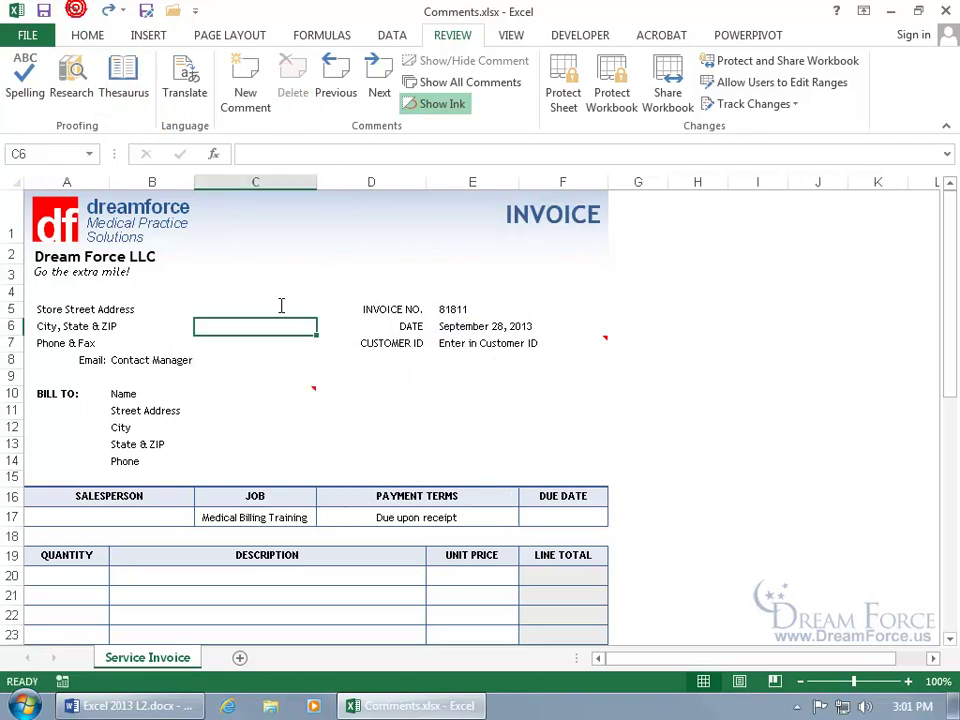
Step: Show and hide the comment on the Name cell B10, and toggle the display of all worksheet comments on and off
{"action": "right_click", "coordinate": [263, 397]}
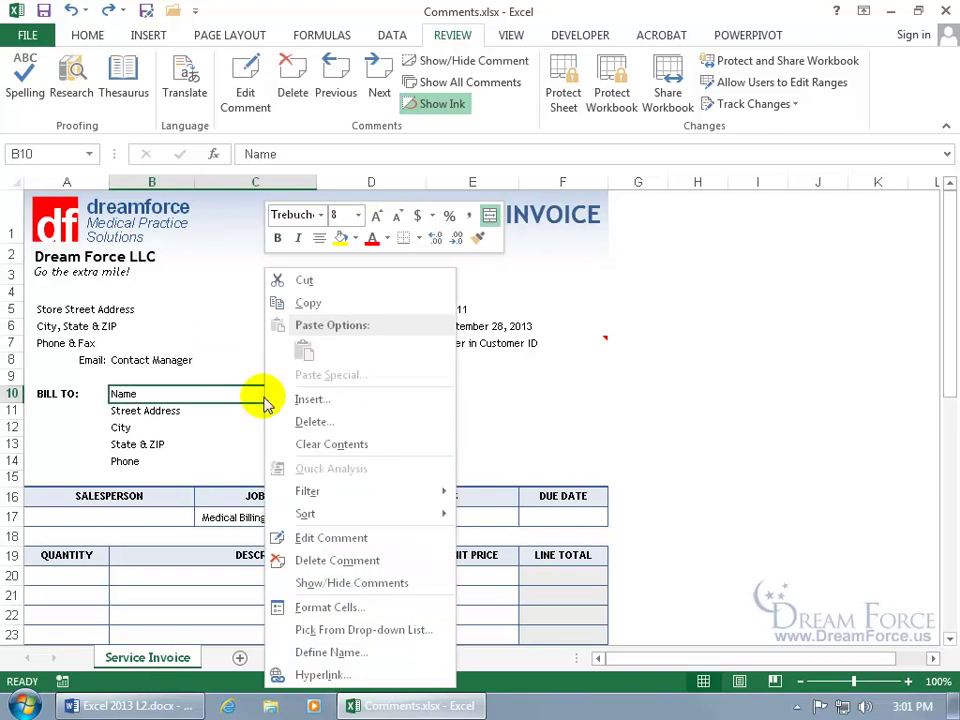
{"action": "left_click", "coordinate": [333, 583]}
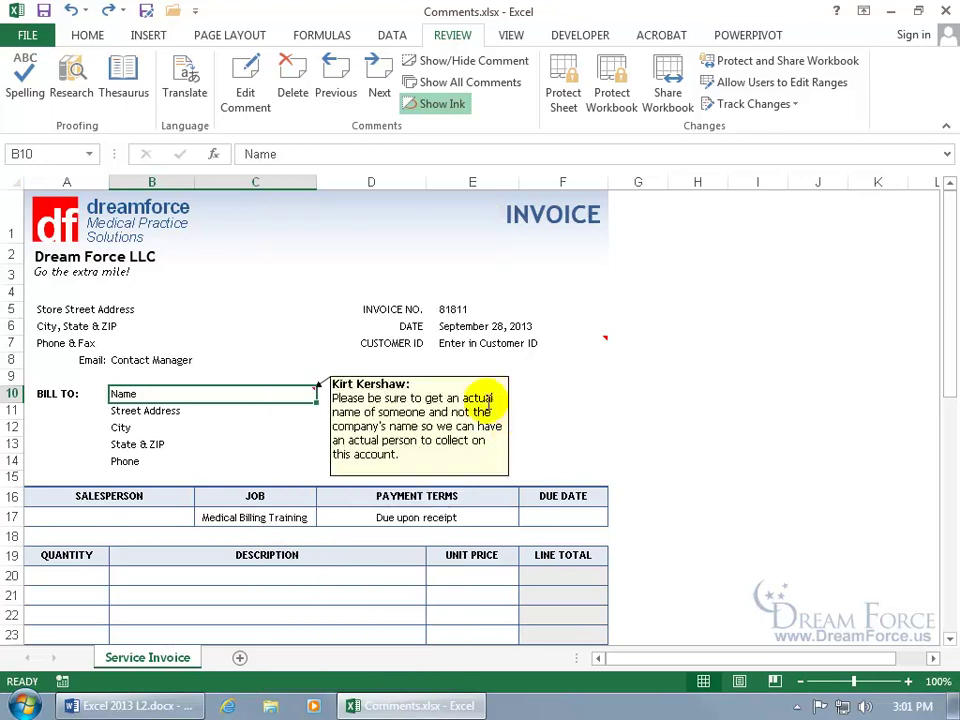
{"action": "left_click", "coordinate": [253, 268]}
{"action": "left_click", "coordinate": [207, 310]}
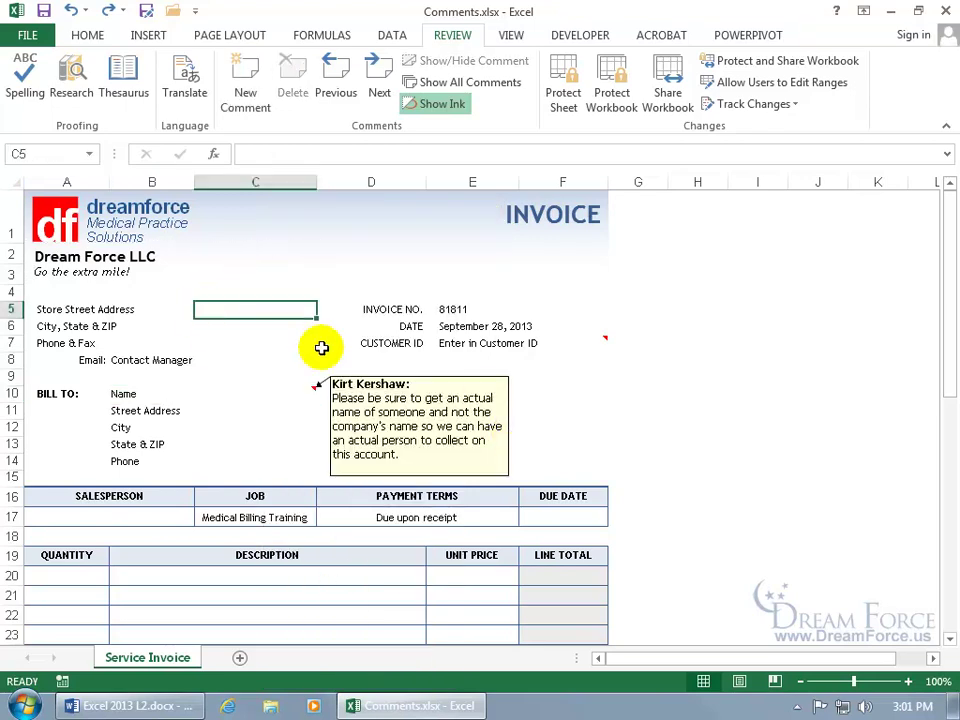
{"action": "right_click", "coordinate": [273, 399]}
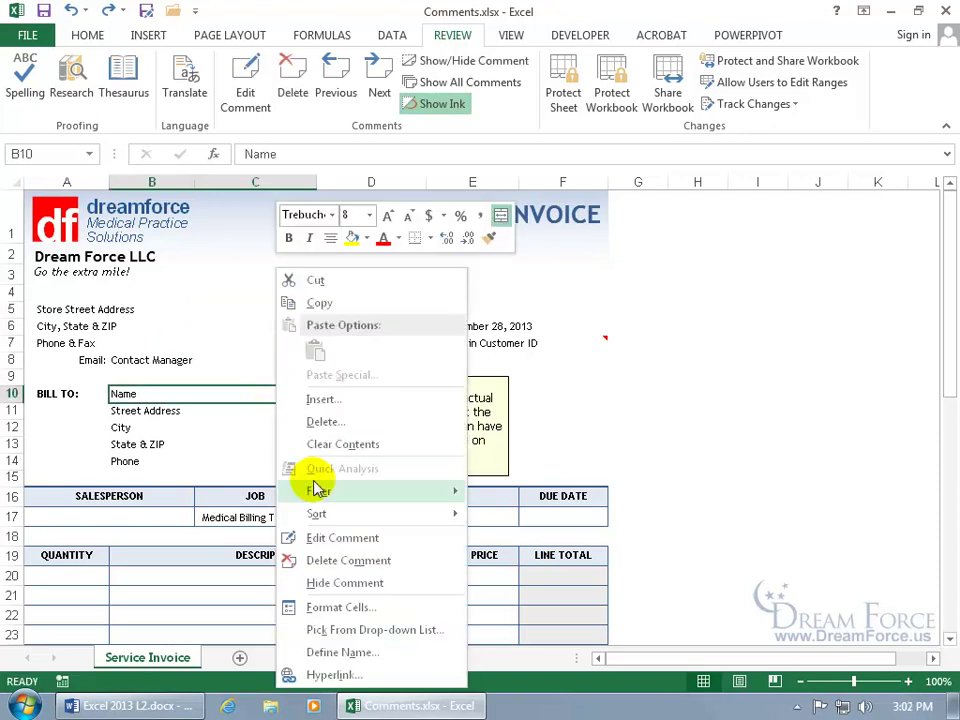
{"action": "left_click", "coordinate": [334, 582]}
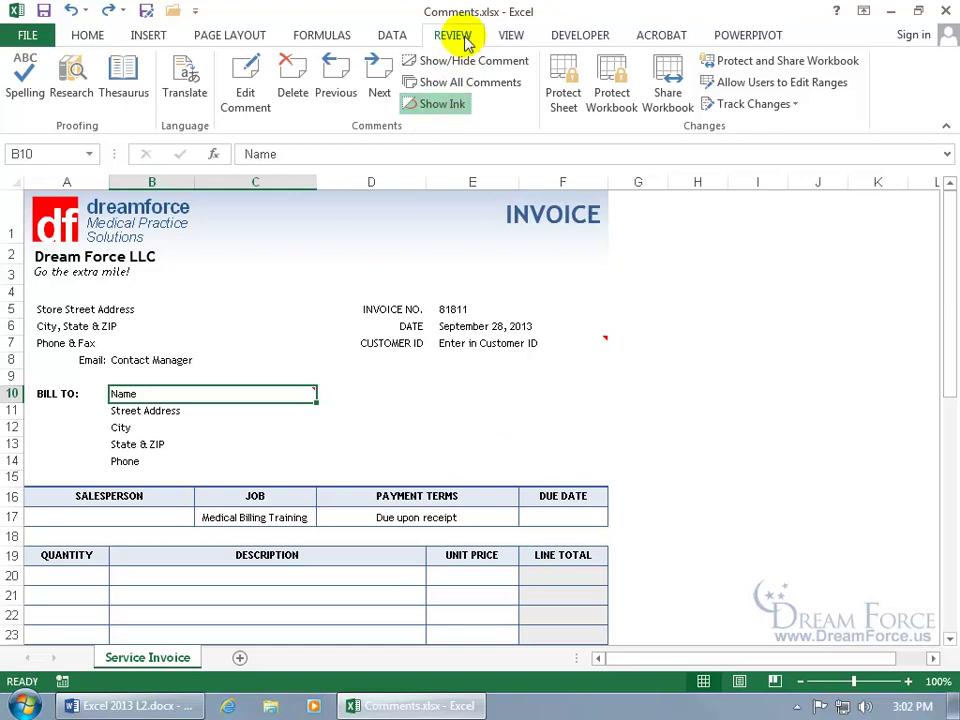
{"action": "left_click", "coordinate": [475, 84]}
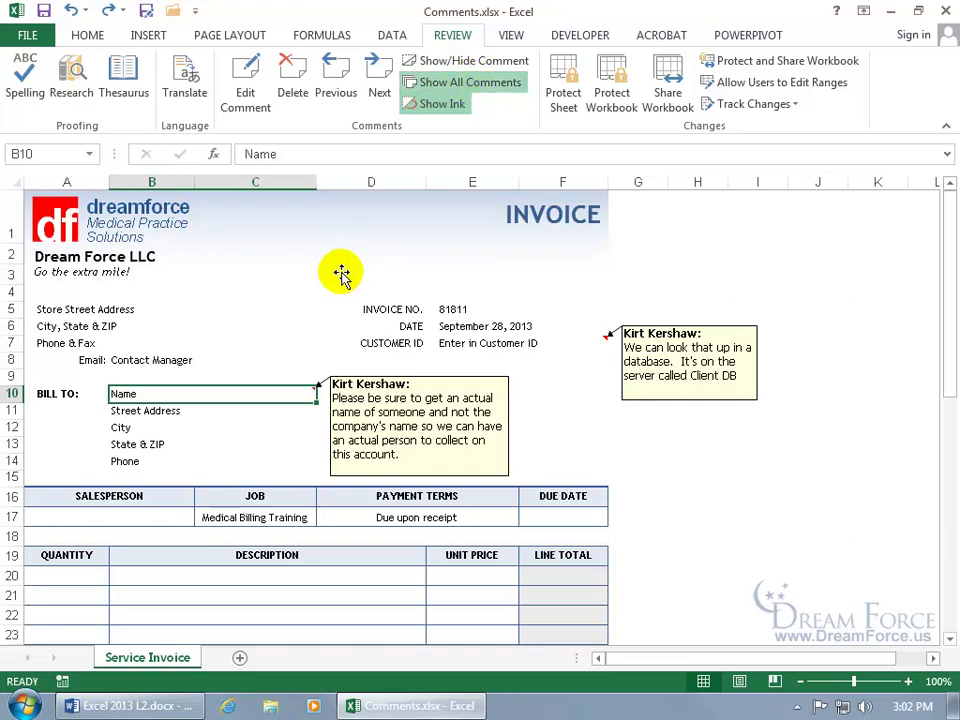
{"action": "left_click", "coordinate": [452, 86]}
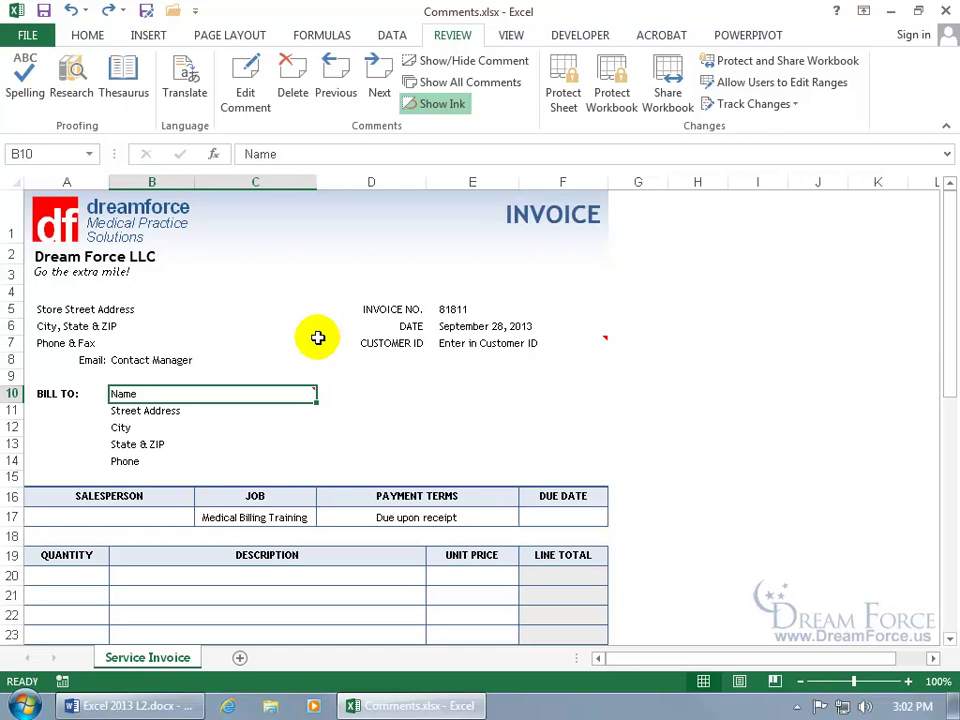
Step: Check the print preview of the invoice while the comments are hidden, and return to the worksheet
{"action": "left_click", "coordinate": [27, 35]}
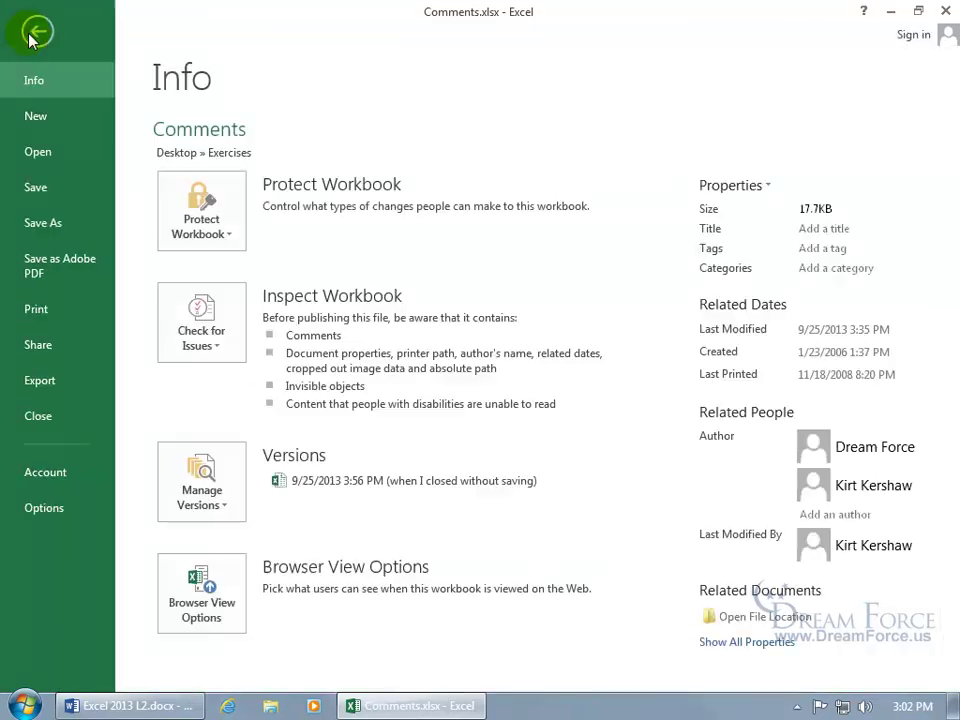
{"action": "left_click", "coordinate": [50, 312]}
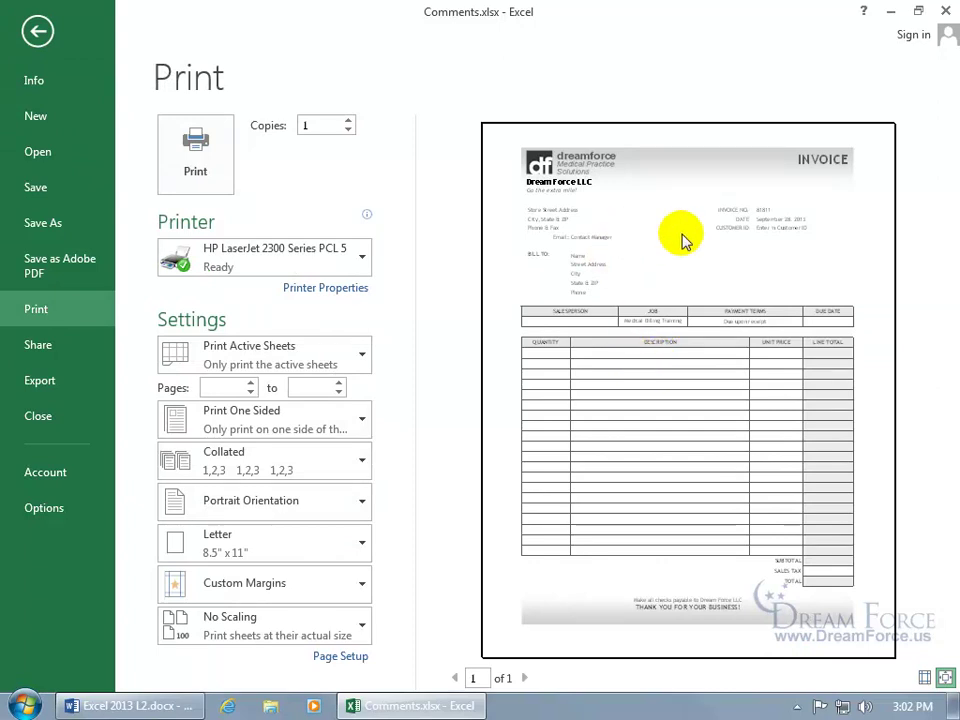
{"action": "left_click", "coordinate": [34, 30]}
Step: Show all comments on the worksheet and open the print preview
{"action": "left_click", "coordinate": [458, 86]}
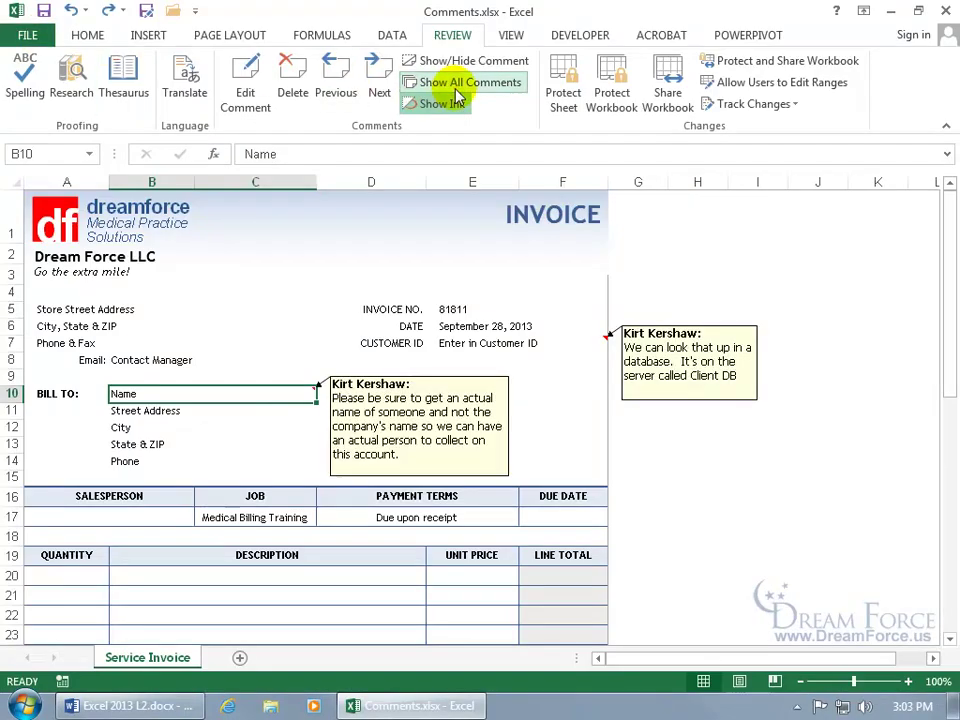
{"action": "left_click", "coordinate": [28, 35]}
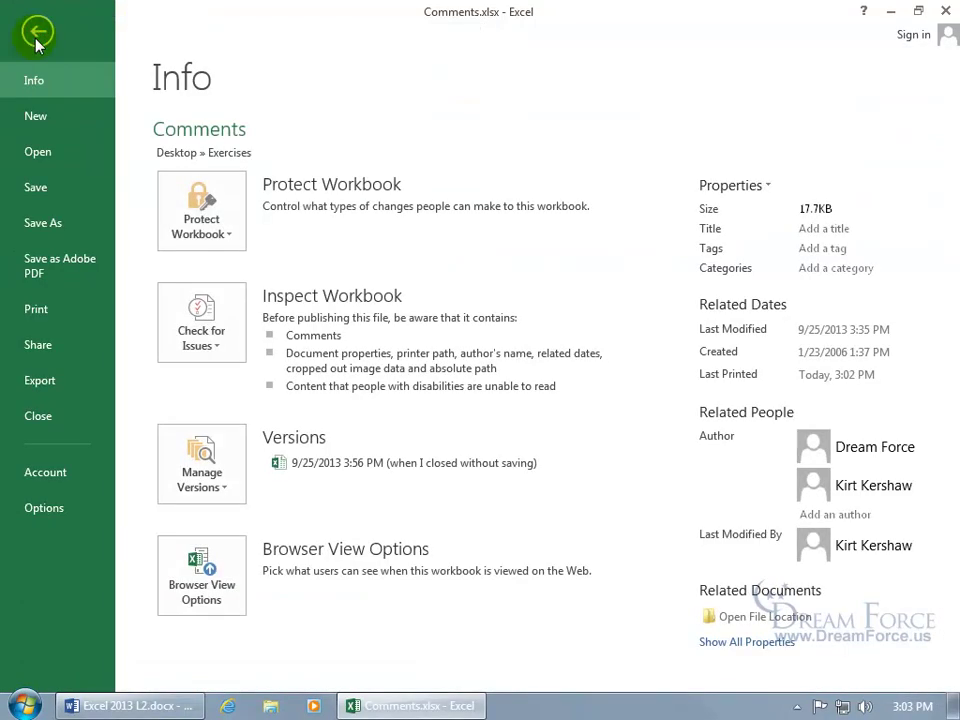
{"action": "left_click", "coordinate": [64, 314]}
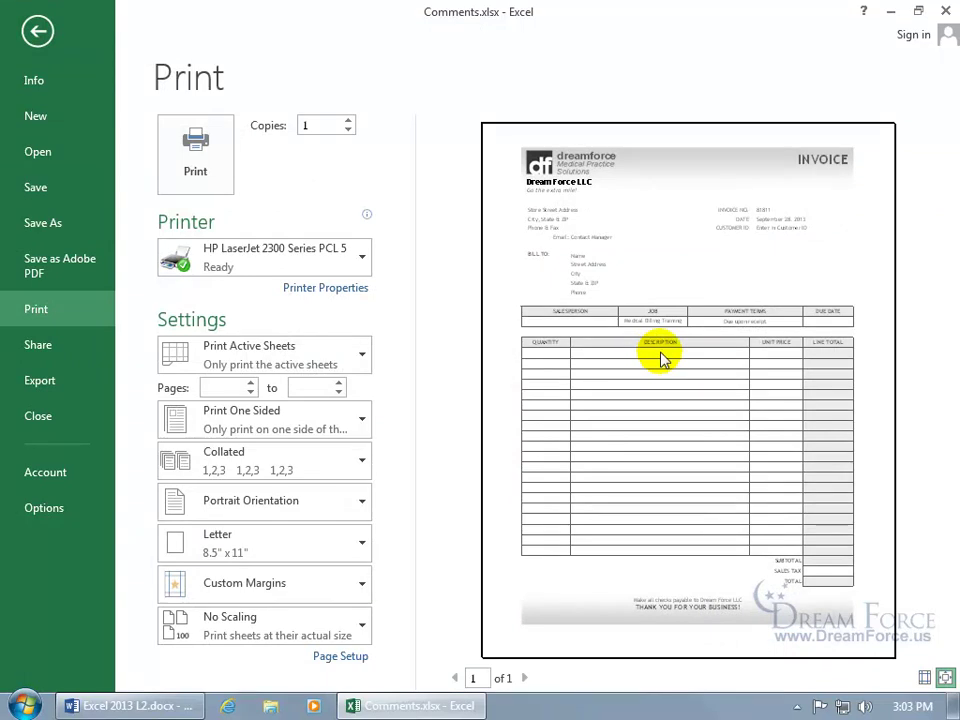
Step: Set the sheet's comments to print as displayed on sheet in the page setup, and return to the worksheet
{"action": "left_click", "coordinate": [341, 656]}
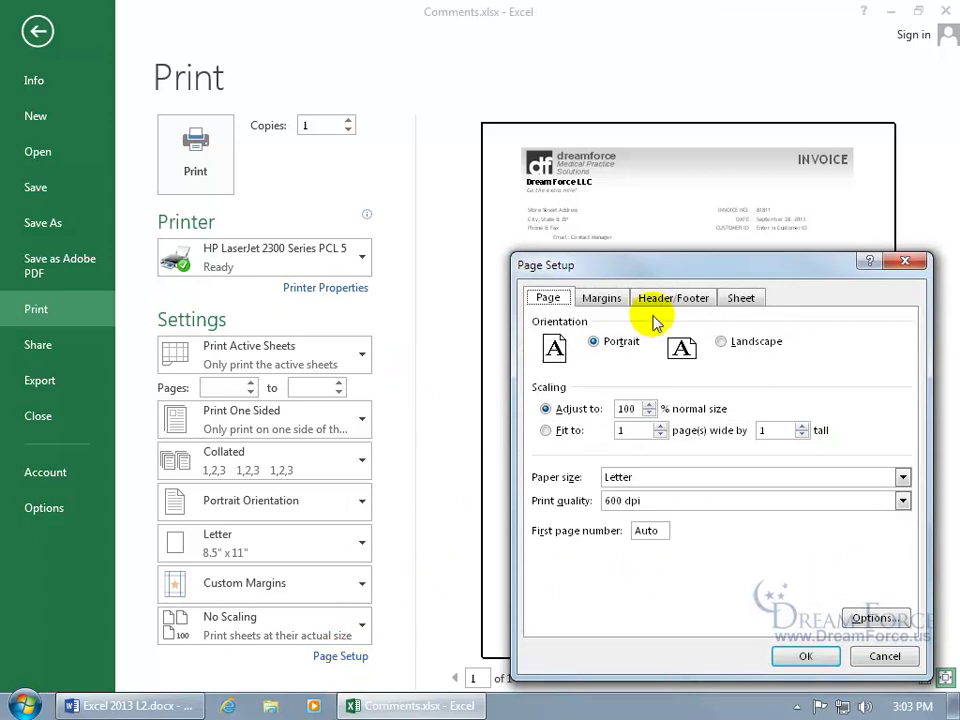
{"action": "left_click", "coordinate": [741, 298]}
{"action": "left_click_drag", "start_coordinate": [735, 270], "coordinate": [517, 214]}
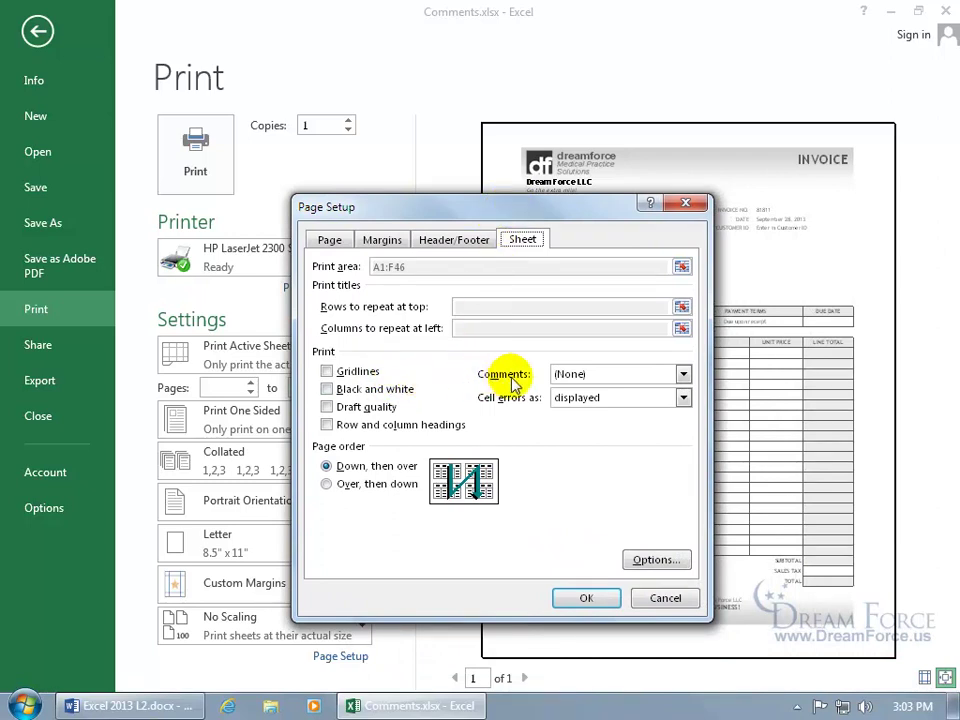
{"action": "left_click", "coordinate": [685, 373]}
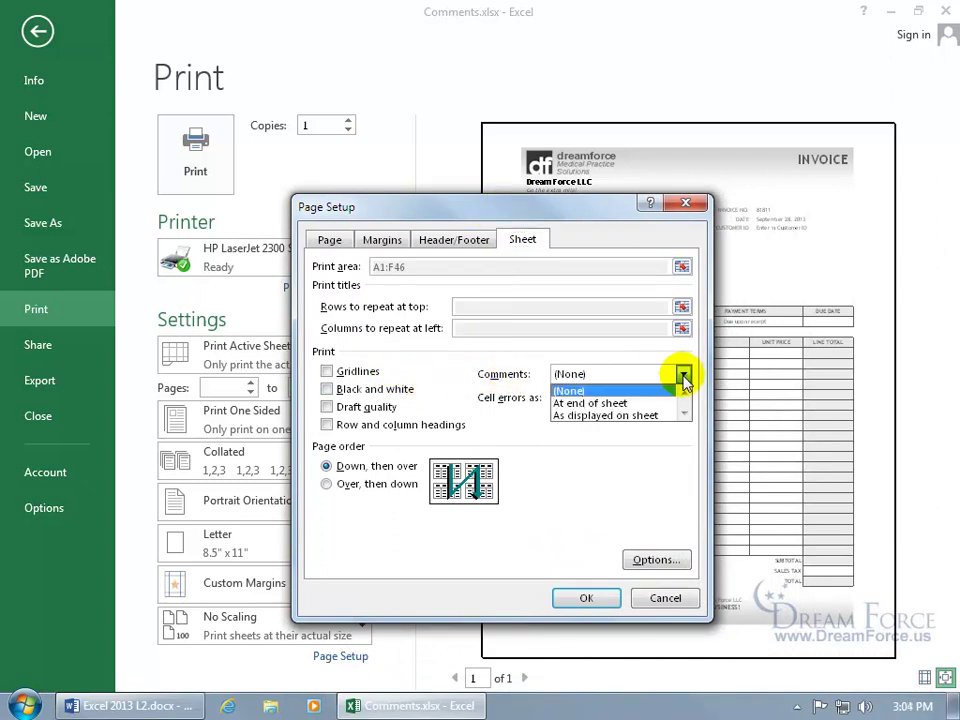
{"action": "left_click", "coordinate": [640, 415]}
{"action": "left_click", "coordinate": [586, 597]}
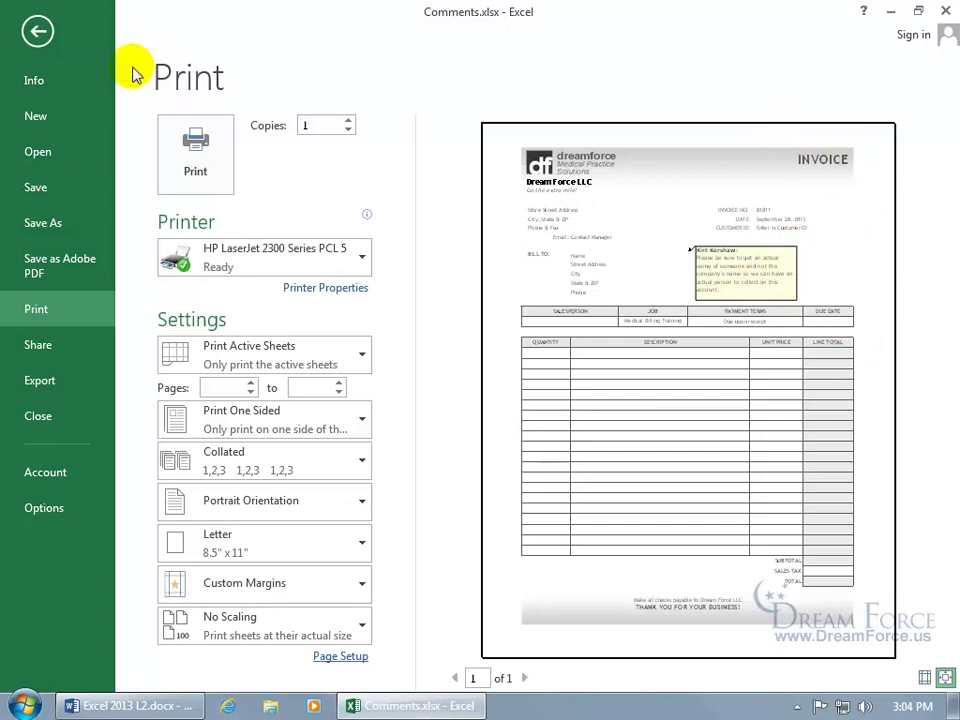
{"action": "left_click", "coordinate": [37, 31]}
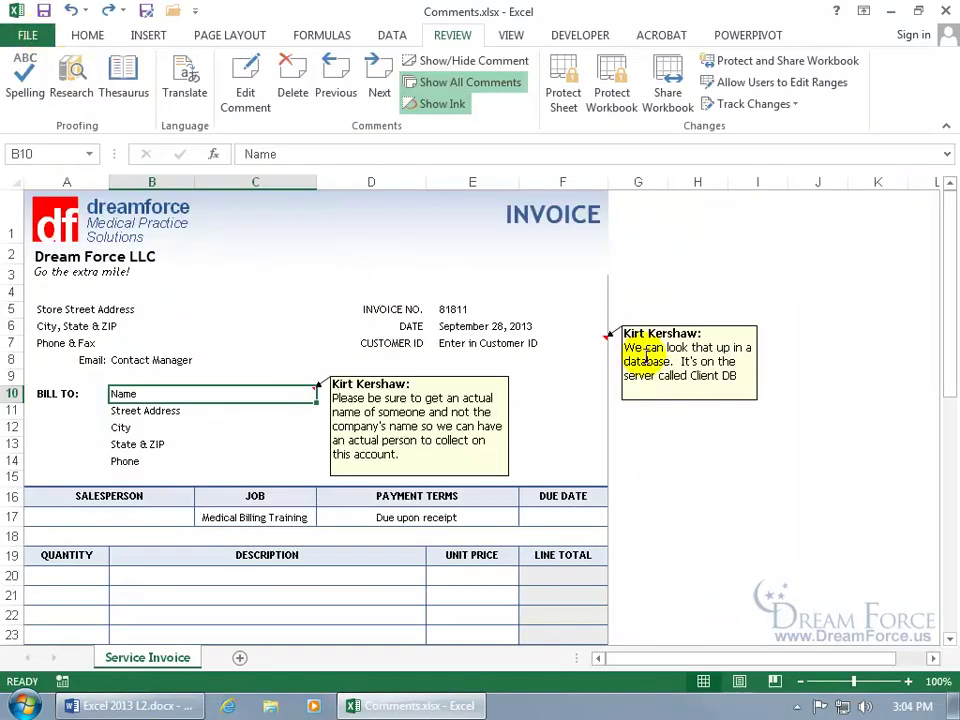
Step: Move the Customer ID comment box into the invoice header area above the invoice number, and preview the printout
{"action": "left_click", "coordinate": [679, 327]}
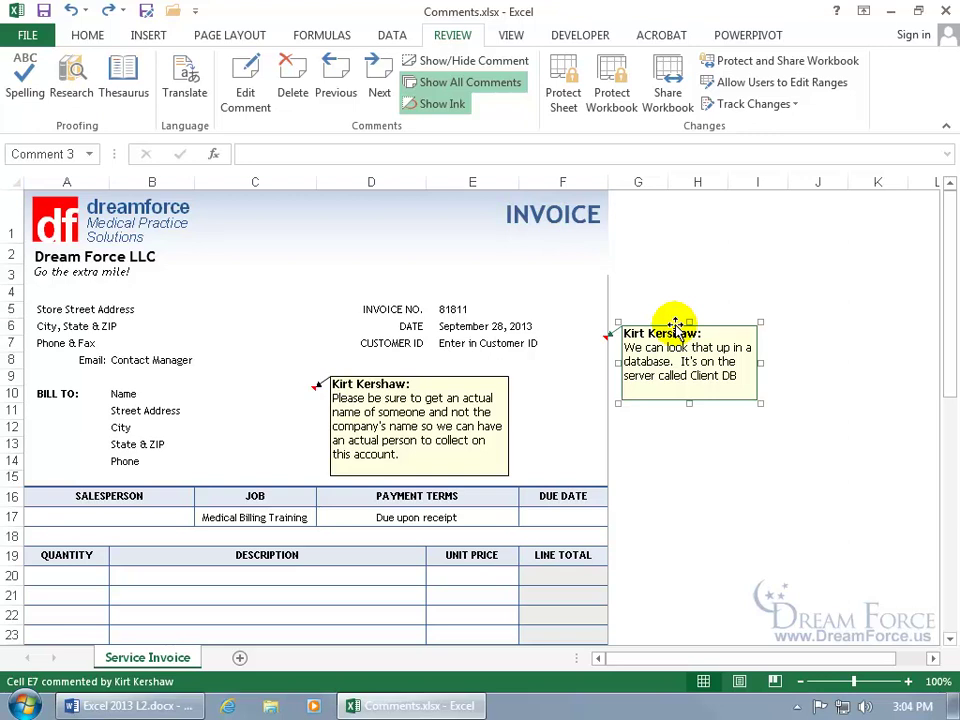
{"action": "left_click_drag", "start_coordinate": [675, 327], "coordinate": [368, 216]}
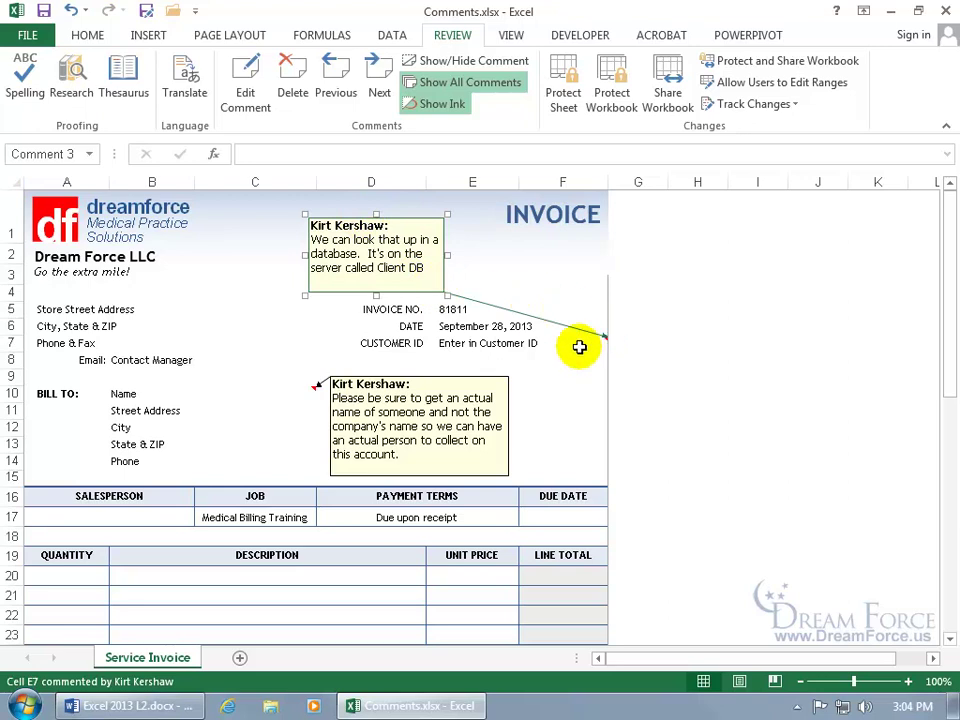
{"action": "left_click", "coordinate": [27, 36]}
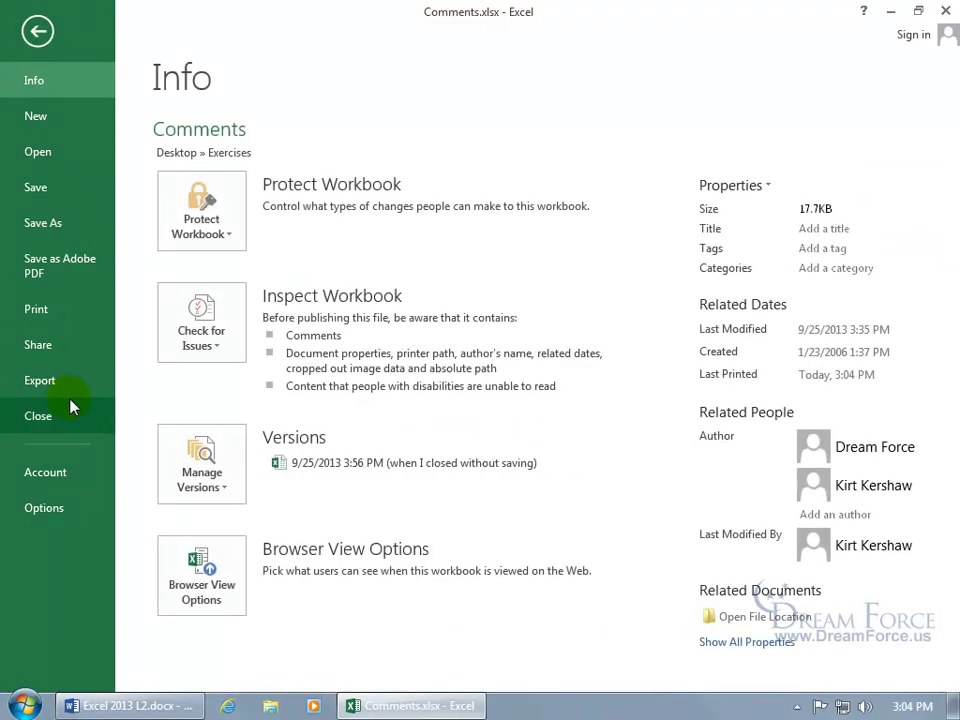
{"action": "left_click", "coordinate": [68, 314]}
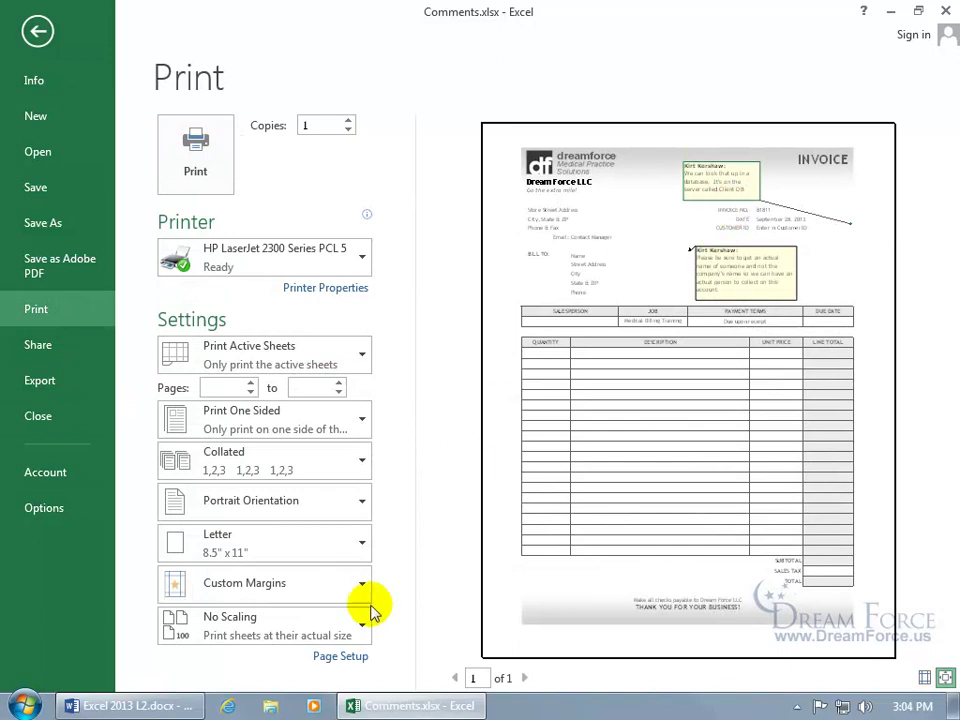
Step: Change the page setup so comments print at end of sheet
{"action": "left_click", "coordinate": [342, 657]}
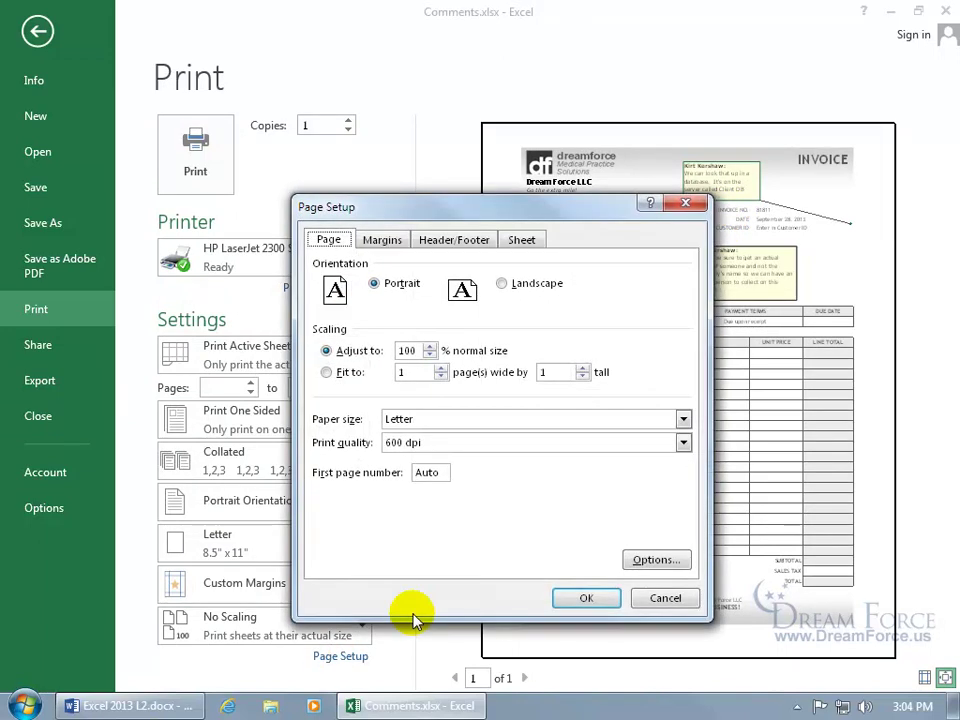
{"action": "left_click", "coordinate": [528, 241]}
{"action": "left_click", "coordinate": [680, 374]}
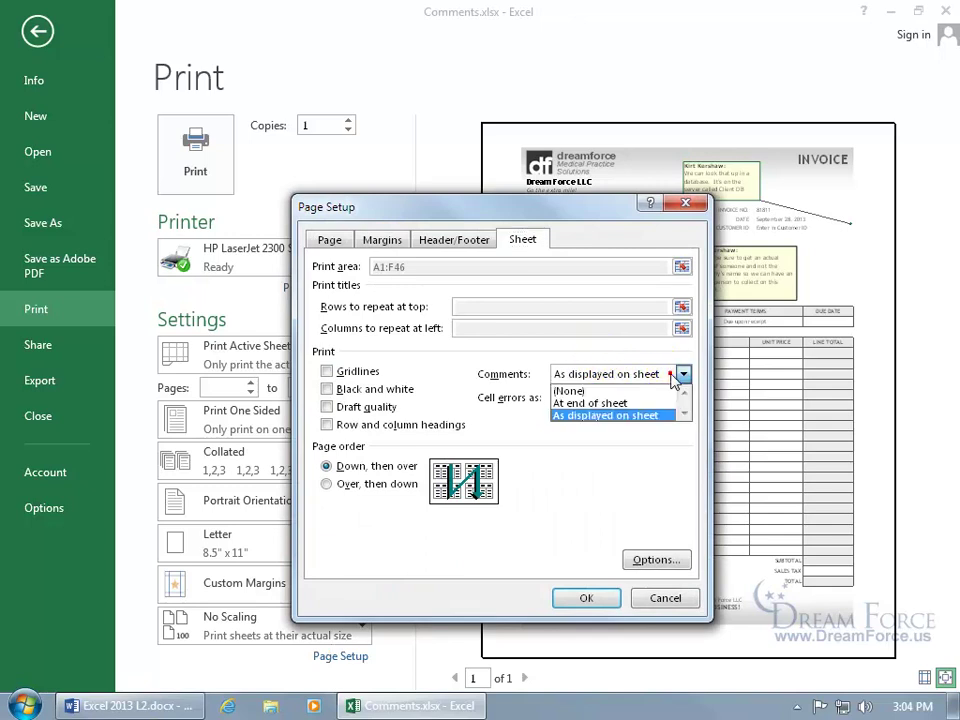
{"action": "left_click", "coordinate": [638, 401]}
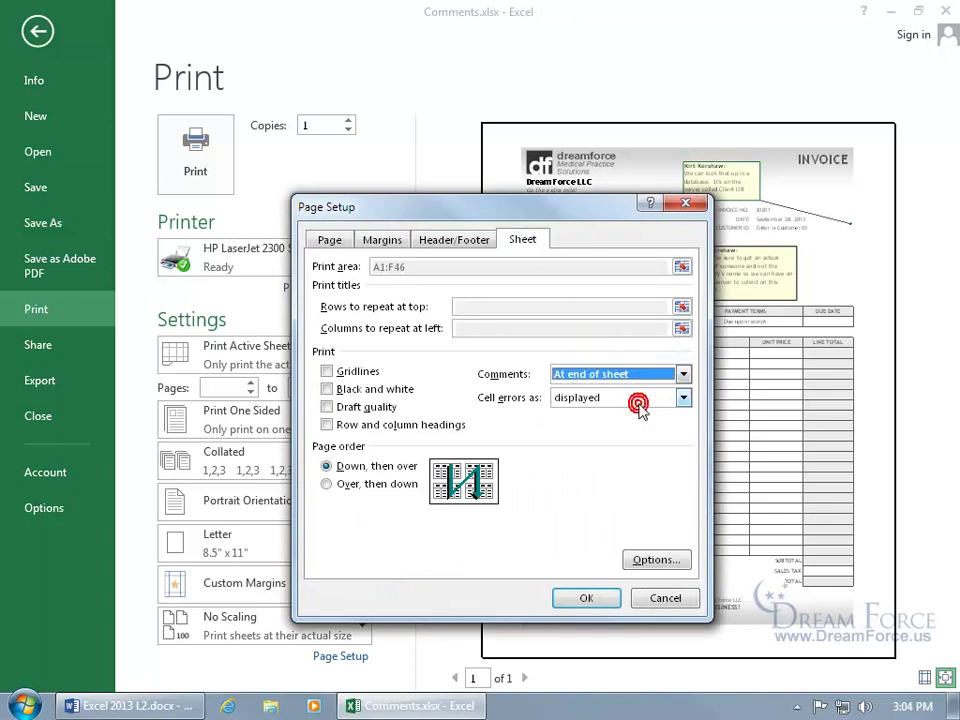
{"action": "left_click", "coordinate": [603, 598]}
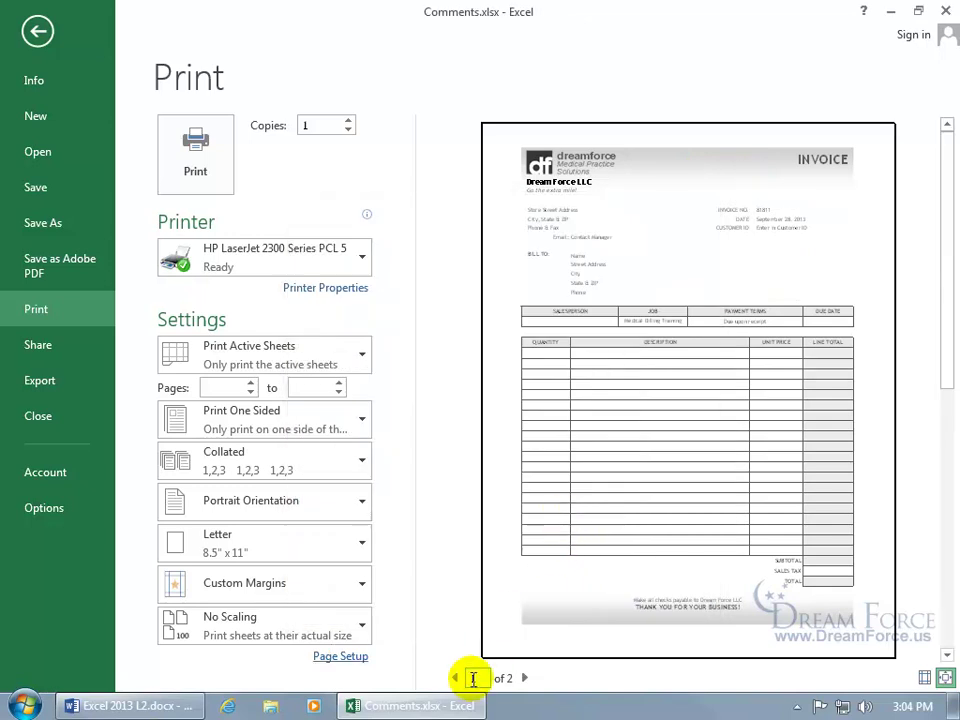
Step: Examine the comments listed on page 2 of the print preview at enlarged size, and return to page 1
{"action": "left_click", "coordinate": [524, 678]}
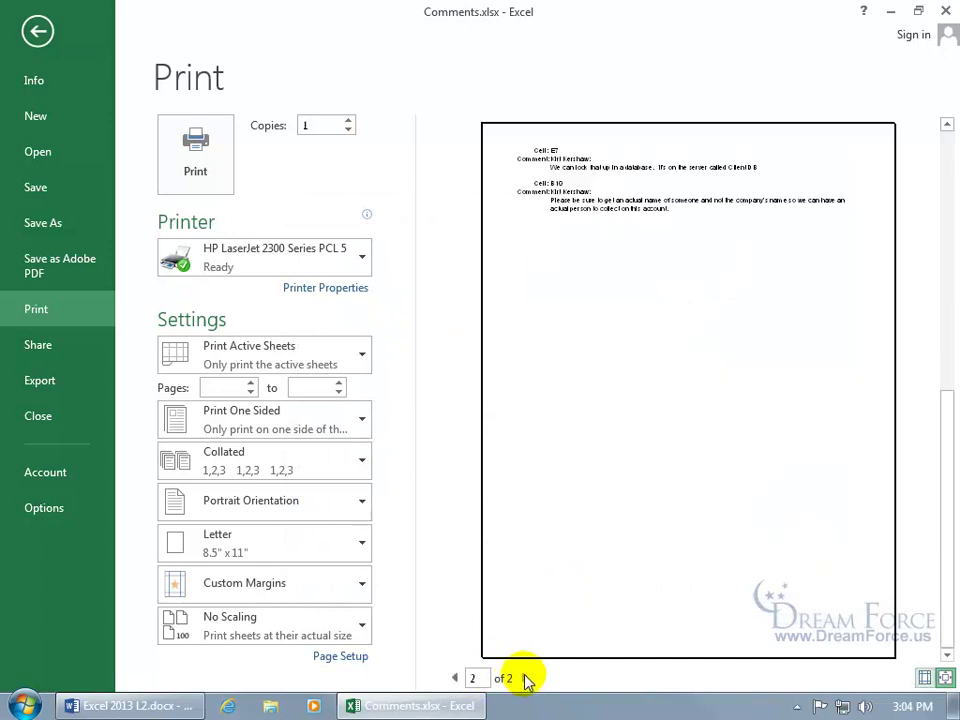
{"action": "left_click", "coordinate": [945, 679]}
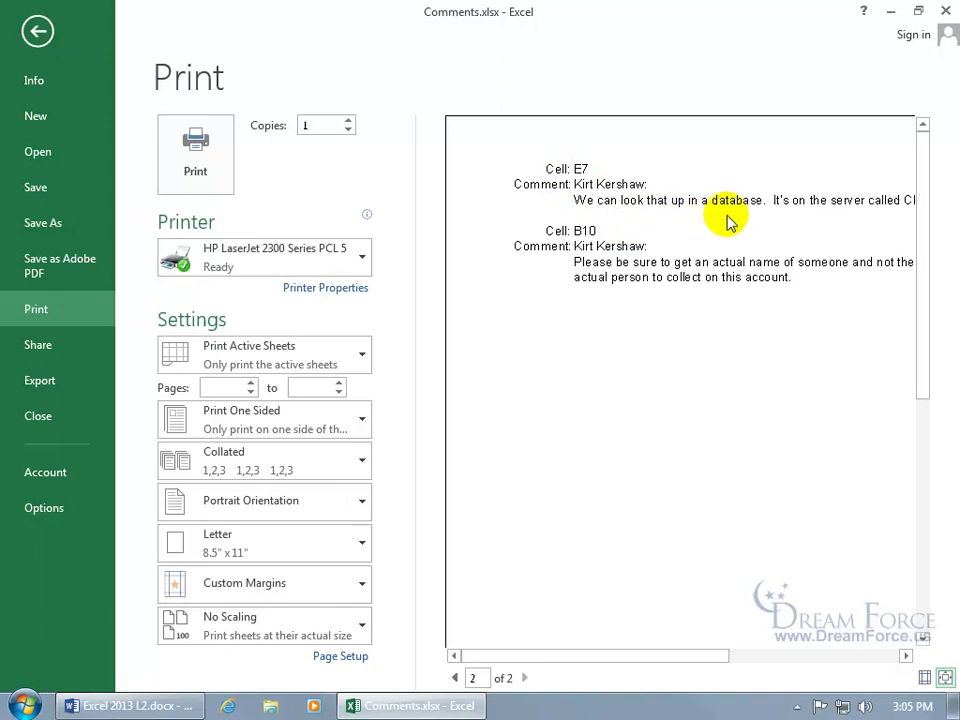
{"action": "left_click_drag", "start_coordinate": [634, 656], "coordinate": [763, 660]}
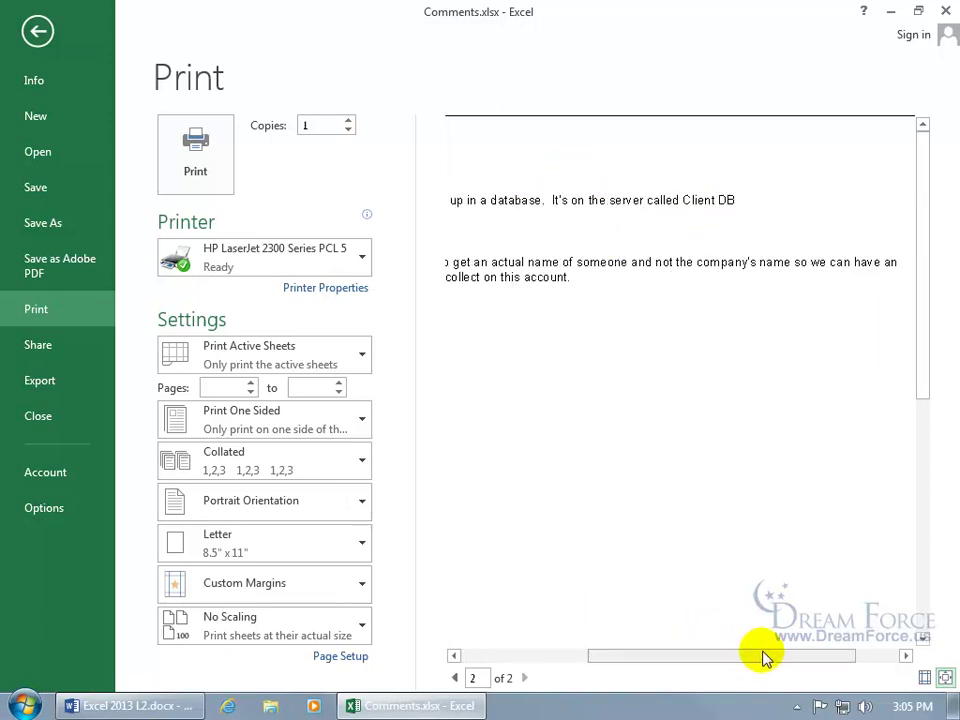
{"action": "left_click", "coordinate": [455, 678]}
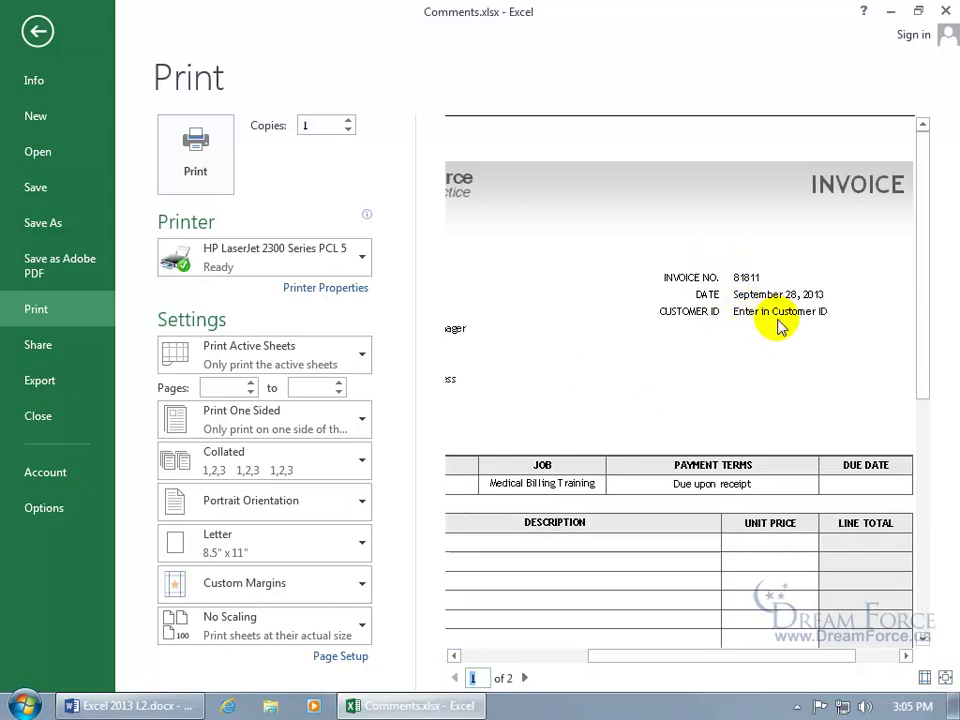
Step: Set comment printing to (None) in the page setup, restore the full-page preview and return to the worksheet
{"action": "left_click", "coordinate": [338, 656]}
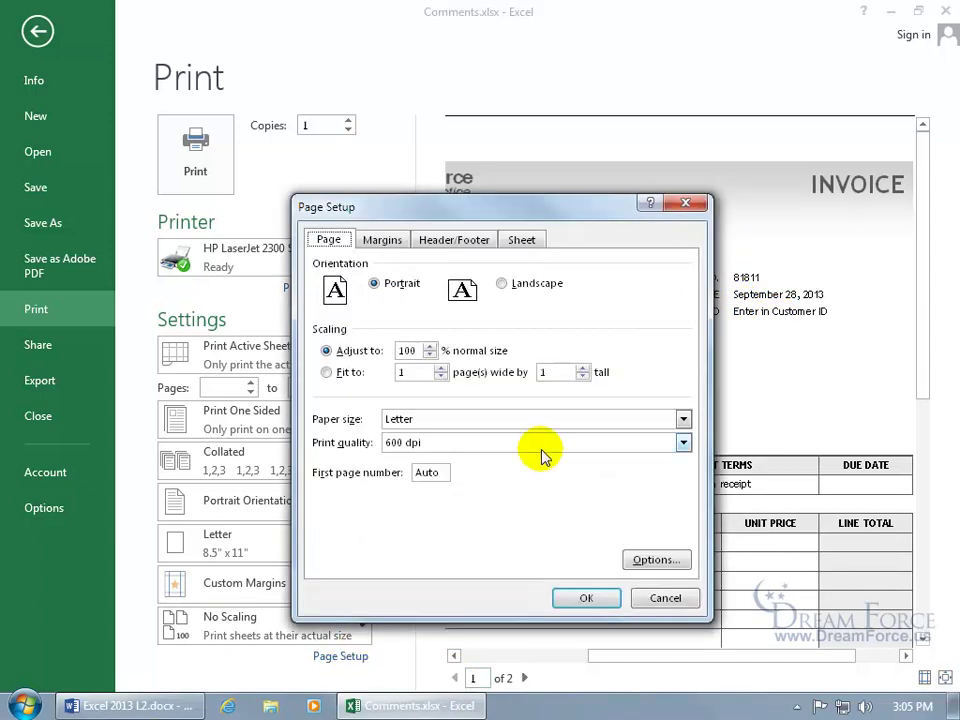
{"action": "left_click", "coordinate": [529, 247]}
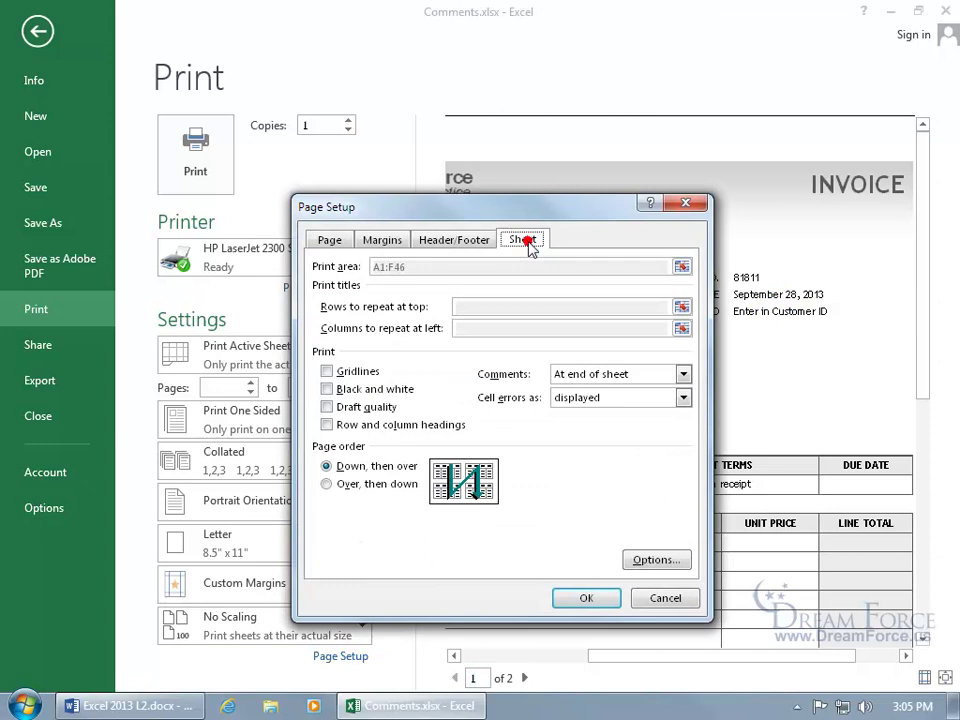
{"action": "left_click", "coordinate": [682, 374]}
{"action": "left_click", "coordinate": [640, 391]}
{"action": "left_click", "coordinate": [592, 600]}
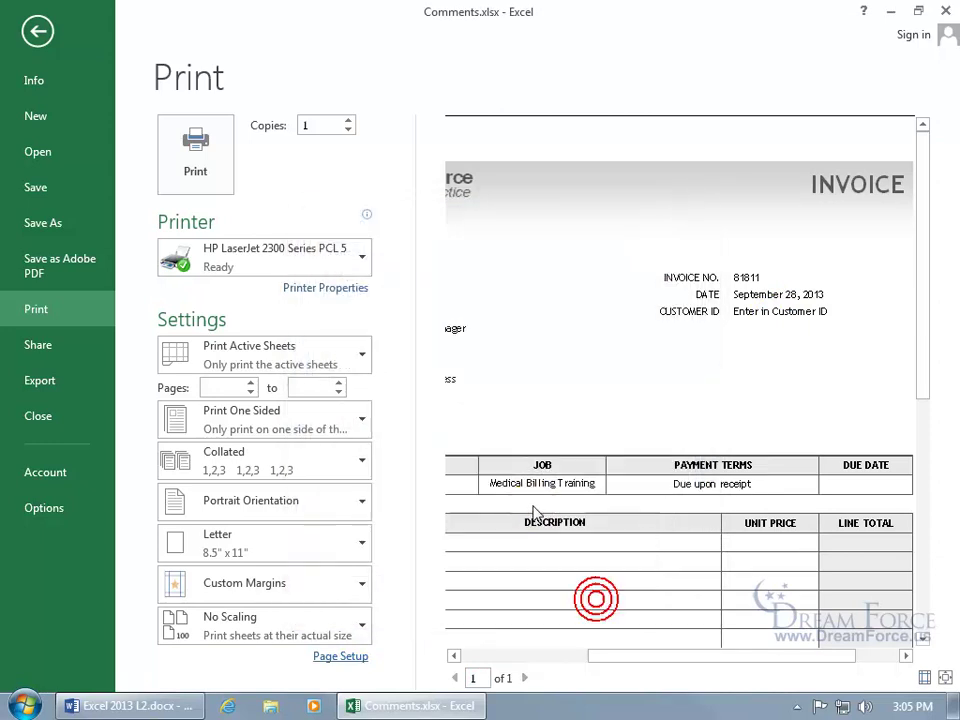
{"action": "left_click", "coordinate": [942, 677]}
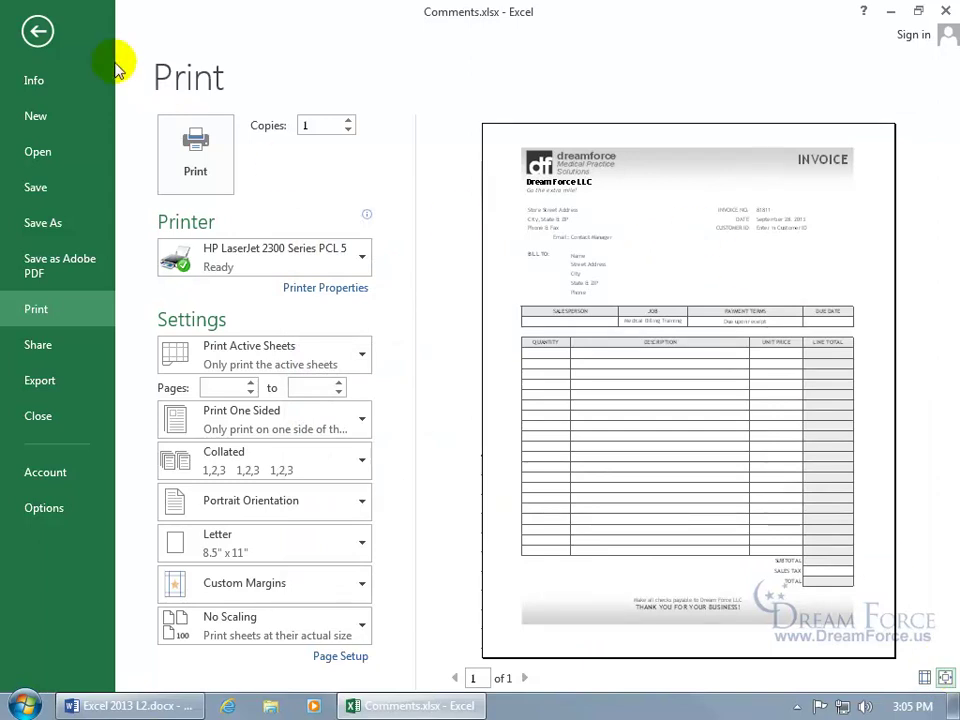
{"action": "left_click", "coordinate": [41, 35]}
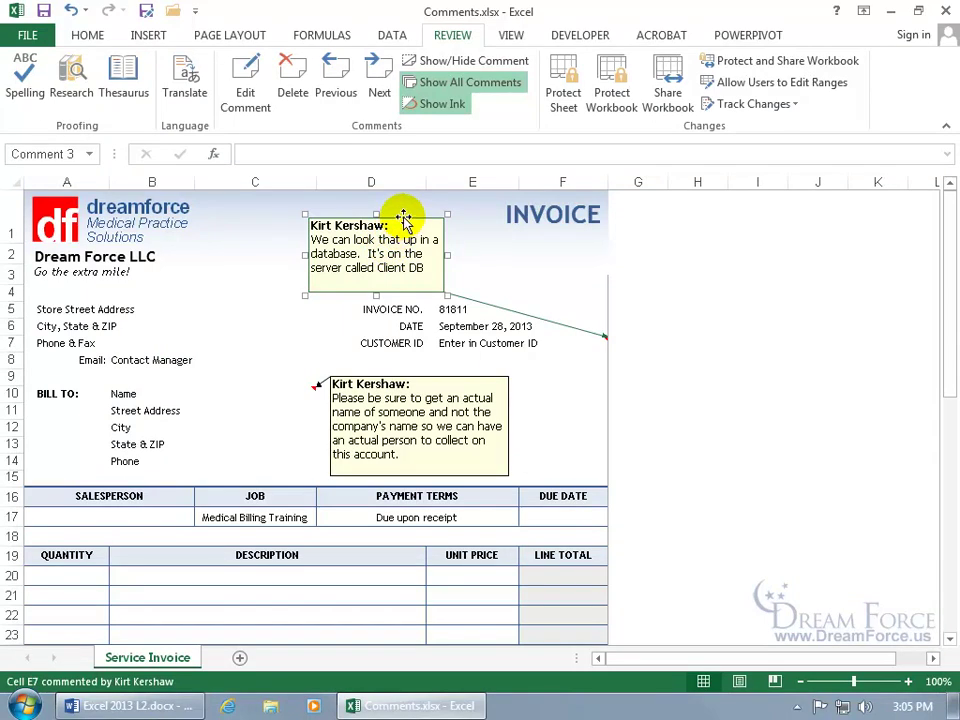
Step: Open the picture source choices for the fill effects of the Customer ID comment's background
{"action": "right_click", "coordinate": [405, 221]}
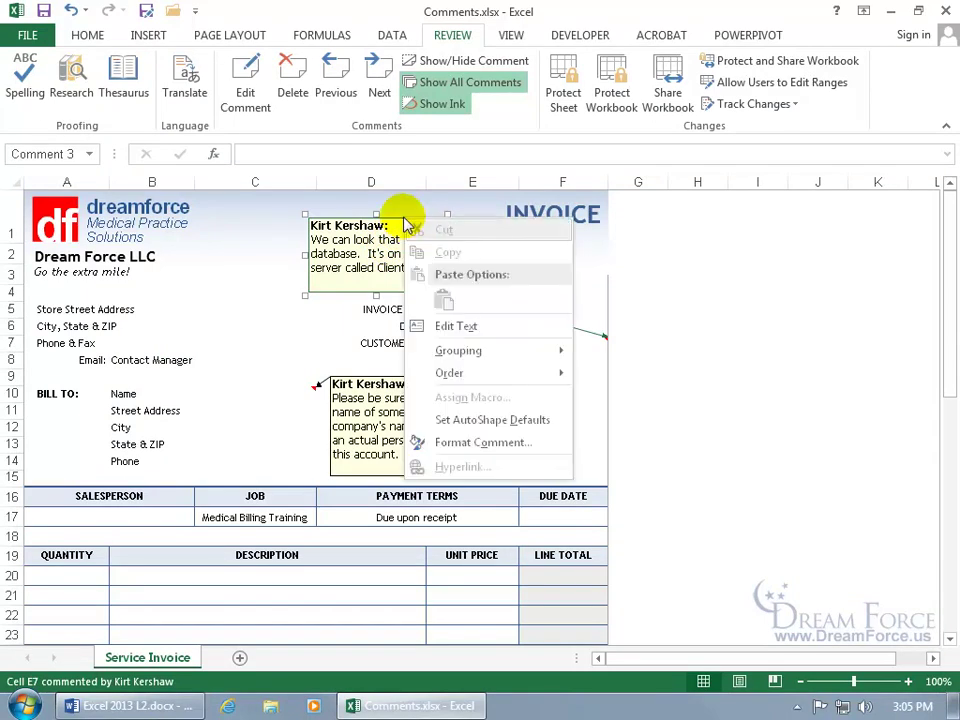
{"action": "left_click", "coordinate": [470, 441]}
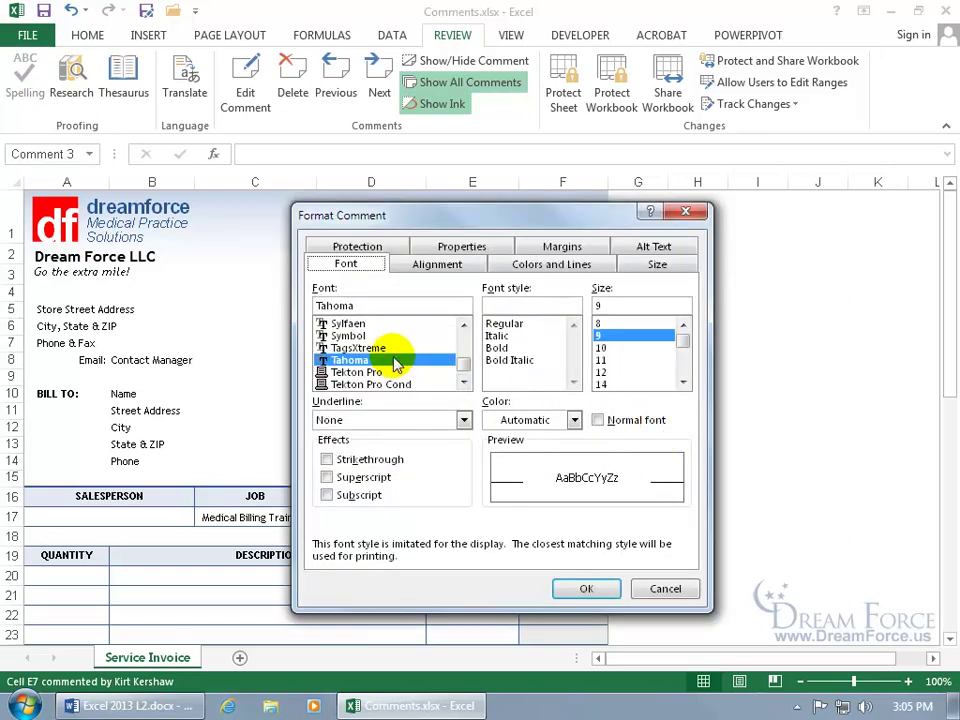
{"action": "left_click", "coordinate": [545, 265]}
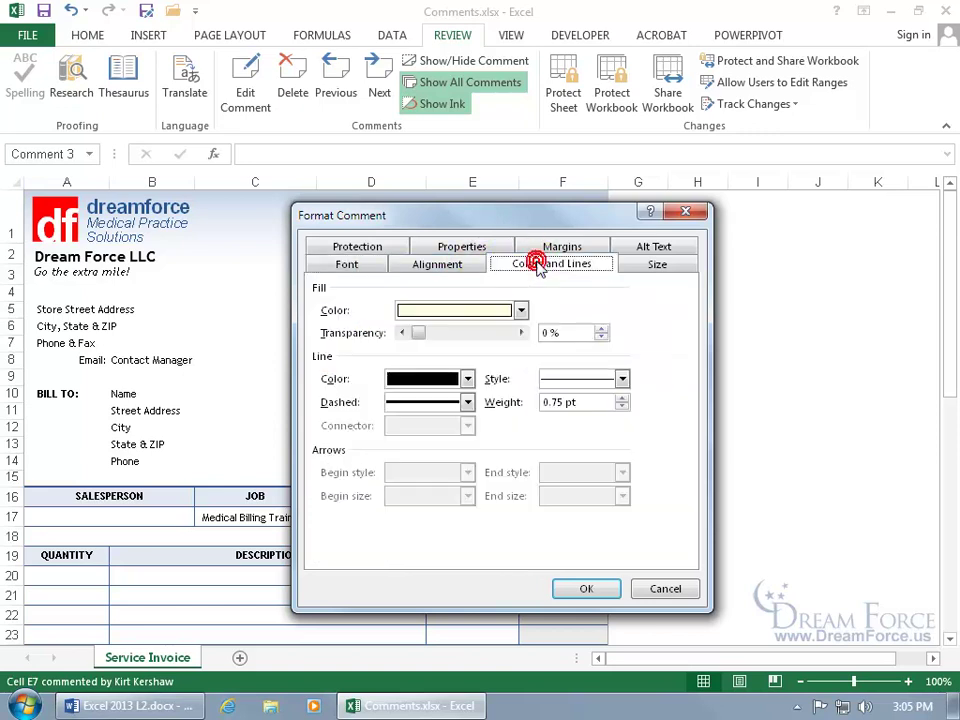
{"action": "left_click", "coordinate": [521, 311]}
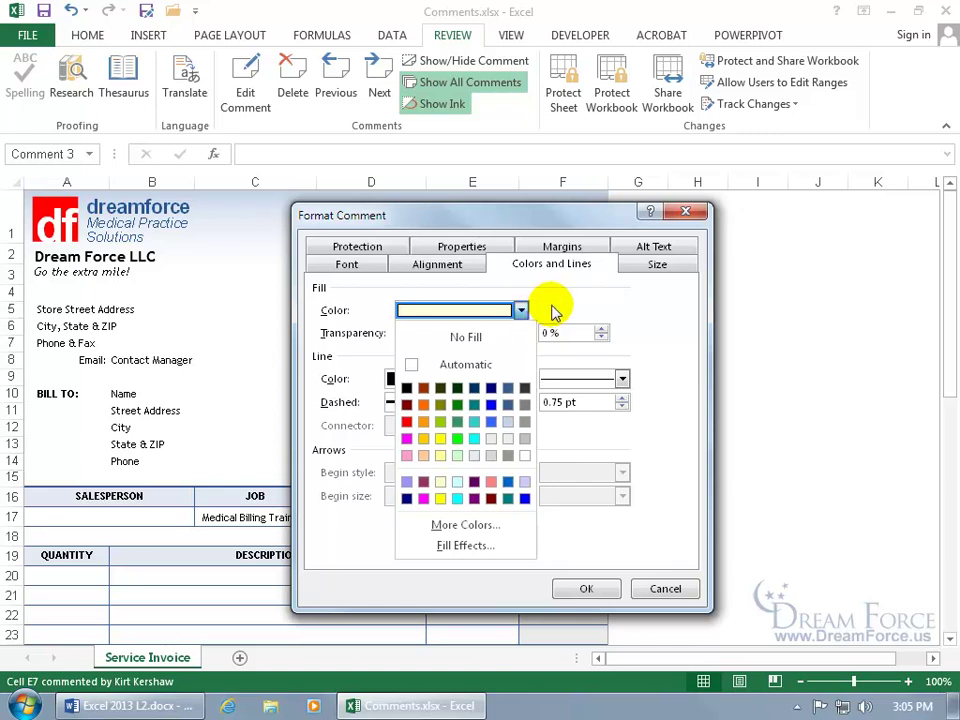
{"action": "left_click", "coordinate": [480, 546]}
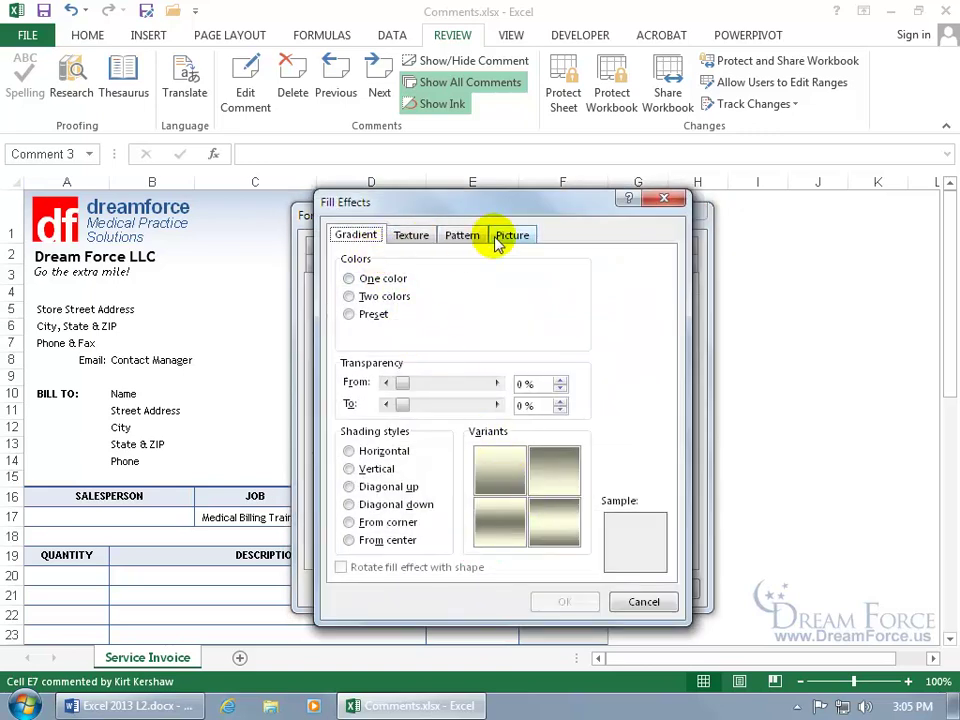
{"action": "left_click", "coordinate": [508, 236]}
{"action": "left_click", "coordinate": [548, 465]}
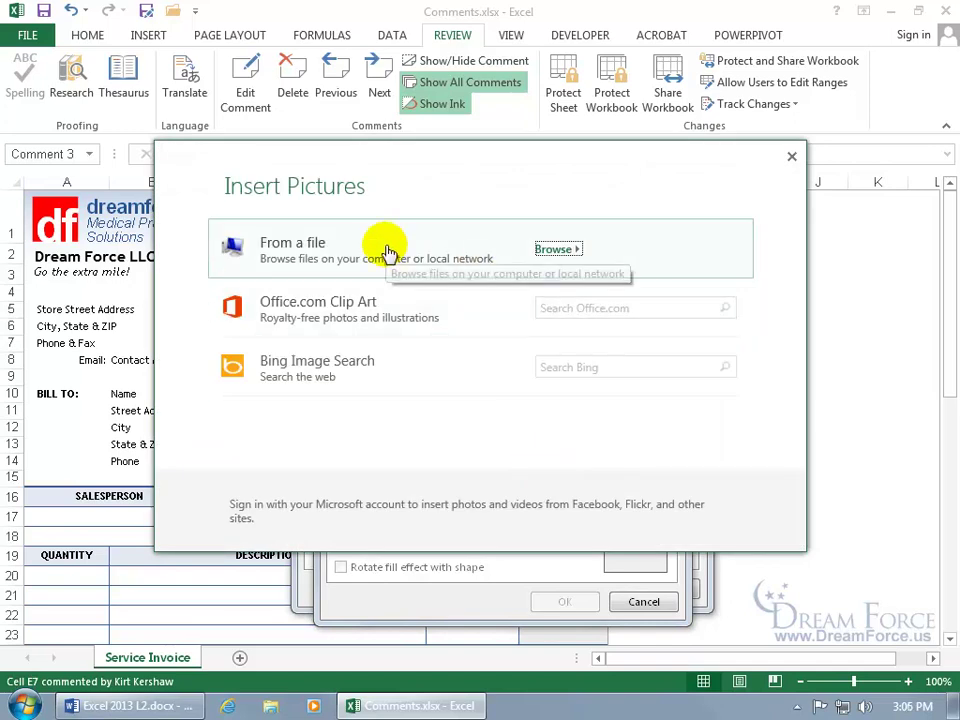
Step: Search Office.com Clip Art for "ghost" and apply the Halloween ghost emoticon as the comment's picture fill
{"action": "left_click", "coordinate": [556, 307]}
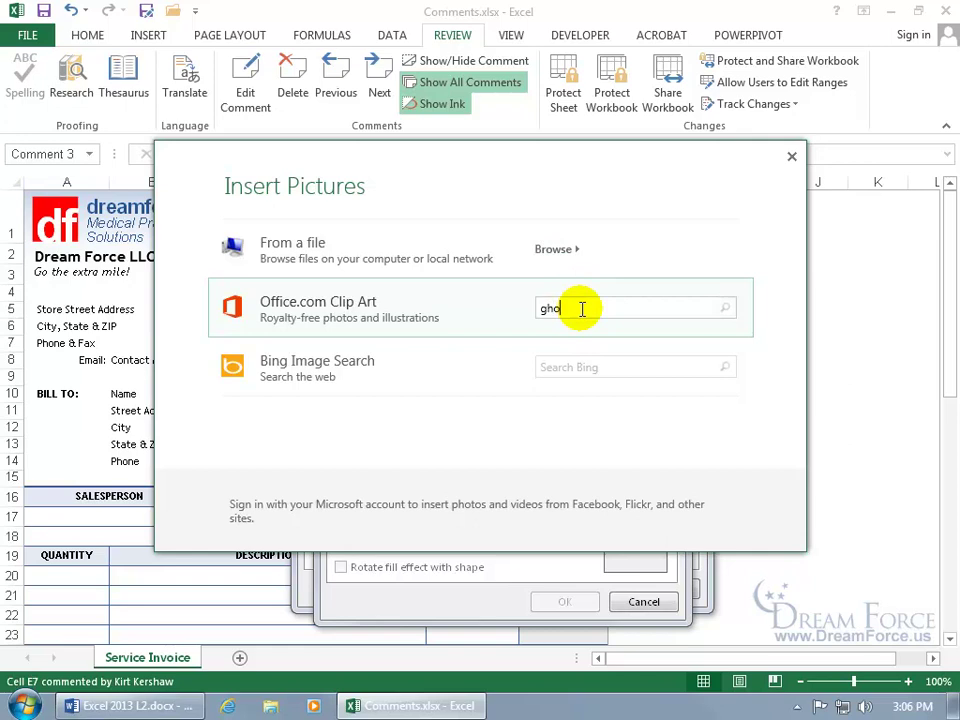
{"action": "type", "text": "ghost"}
{"action": "key", "text": "Return"}
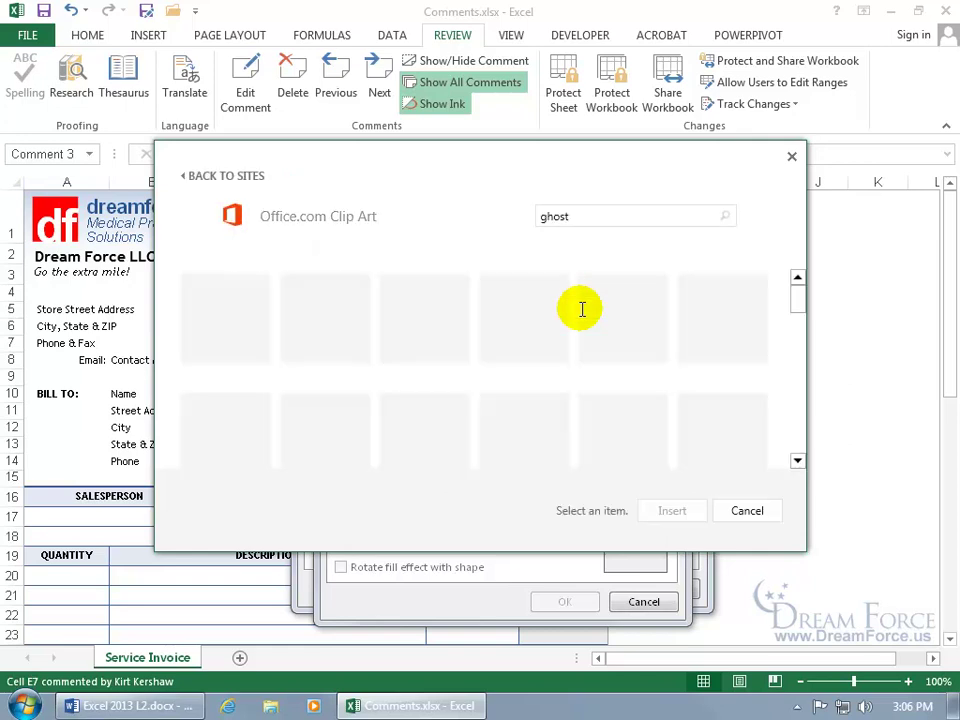
{"action": "left_click", "coordinate": [326, 438]}
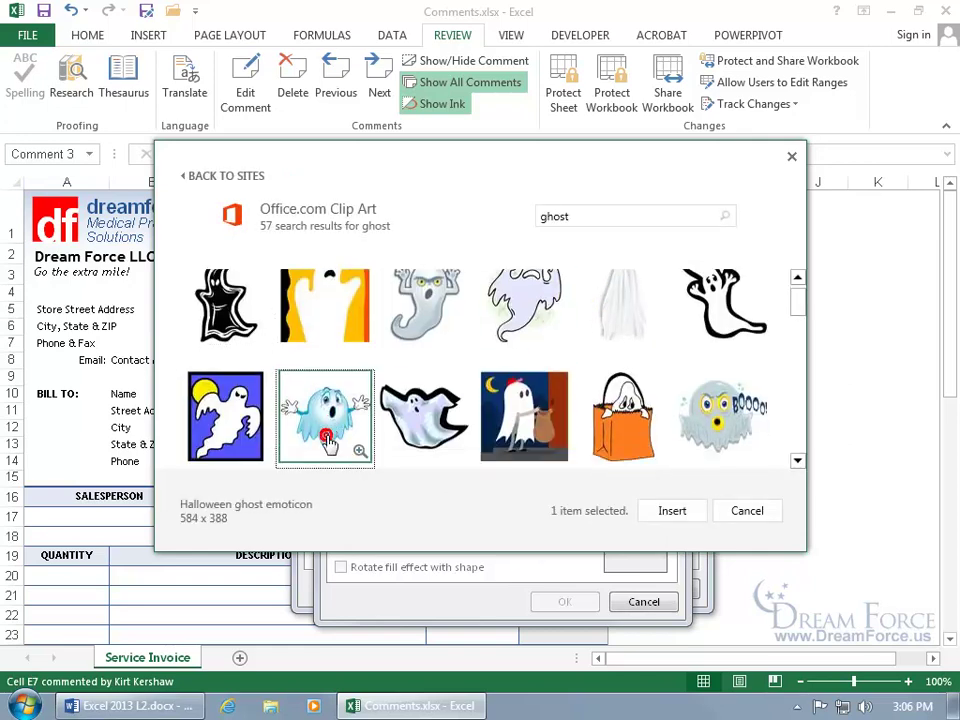
{"action": "left_click", "coordinate": [668, 511]}
{"action": "left_click", "coordinate": [566, 601]}
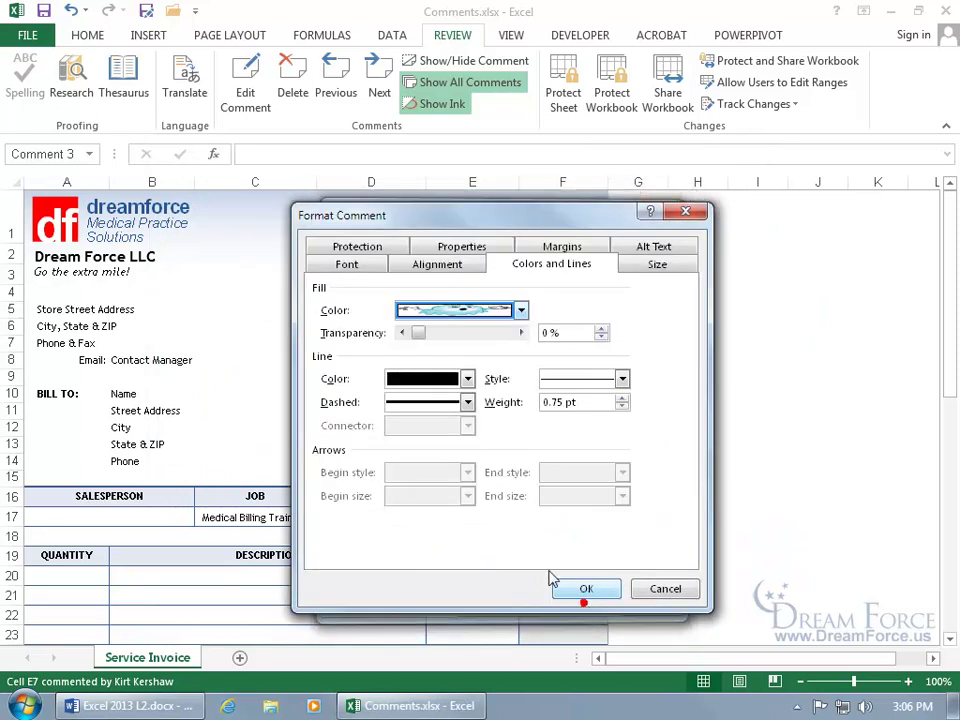
{"action": "left_click", "coordinate": [585, 589]}
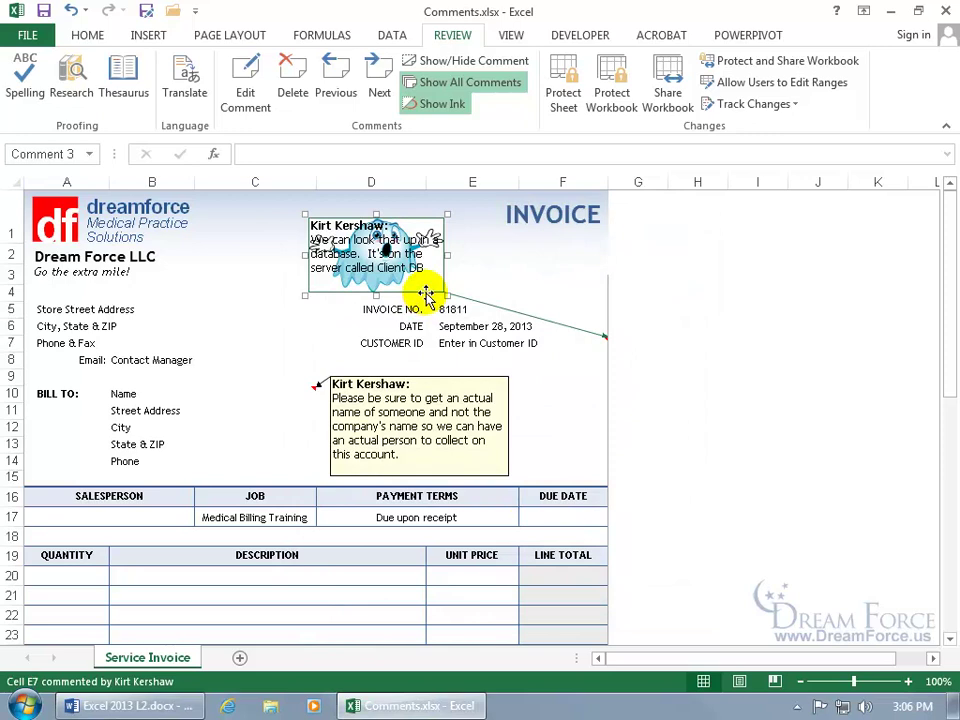
Step: Deselect the comment, turn off the display of all comments, and bring up only the Customer ID cell's comment
{"action": "left_click", "coordinate": [538, 366]}
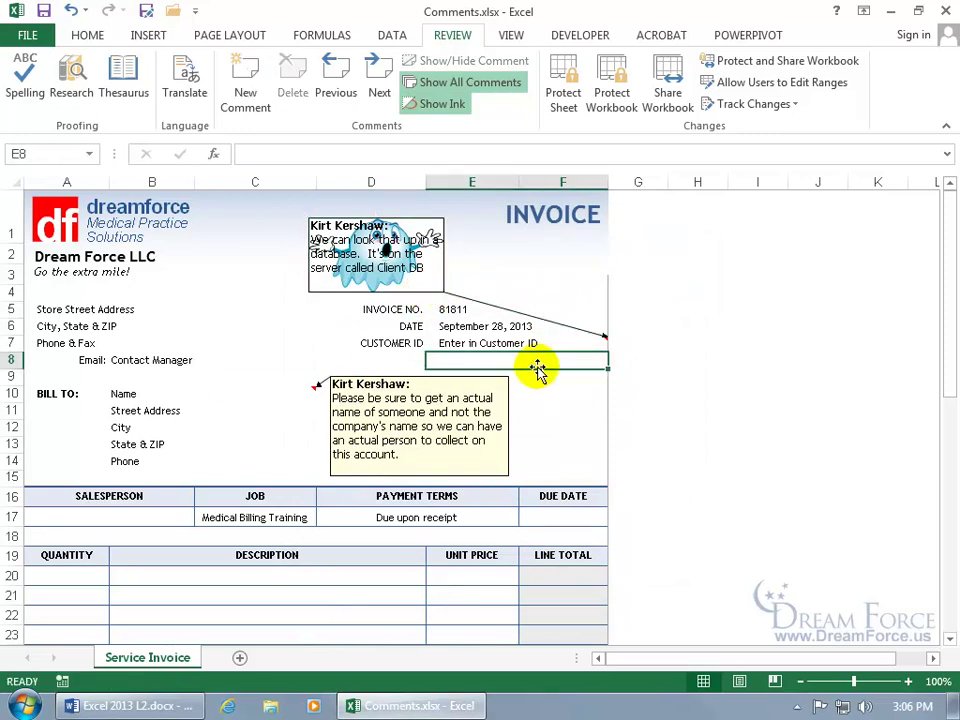
{"action": "left_click", "coordinate": [478, 83]}
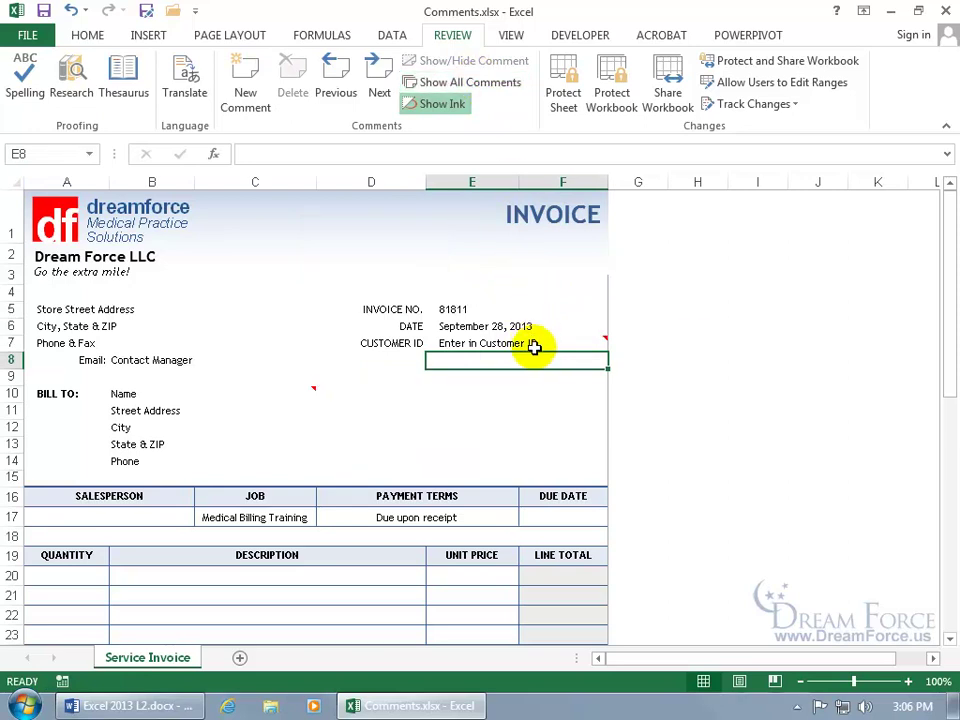
{"action": "mouse_move", "coordinate": [535, 346]}
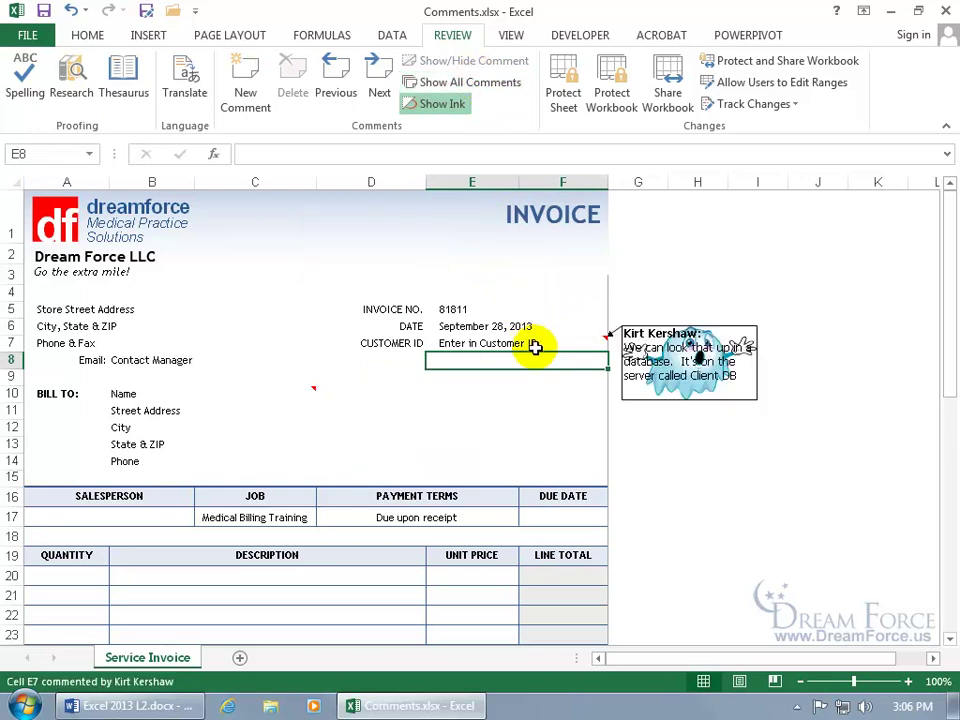
Step: Open the Customer ID comment for editing, move its box below the Customer ID row, and leave the comment
{"action": "right_click", "coordinate": [535, 346]}
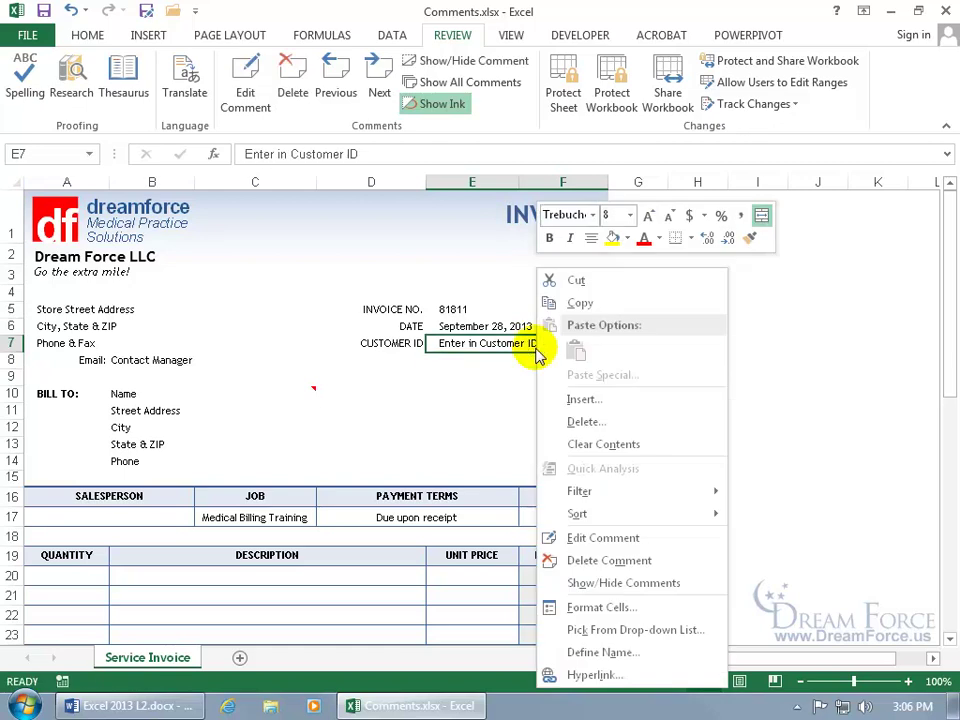
{"action": "left_click", "coordinate": [620, 539]}
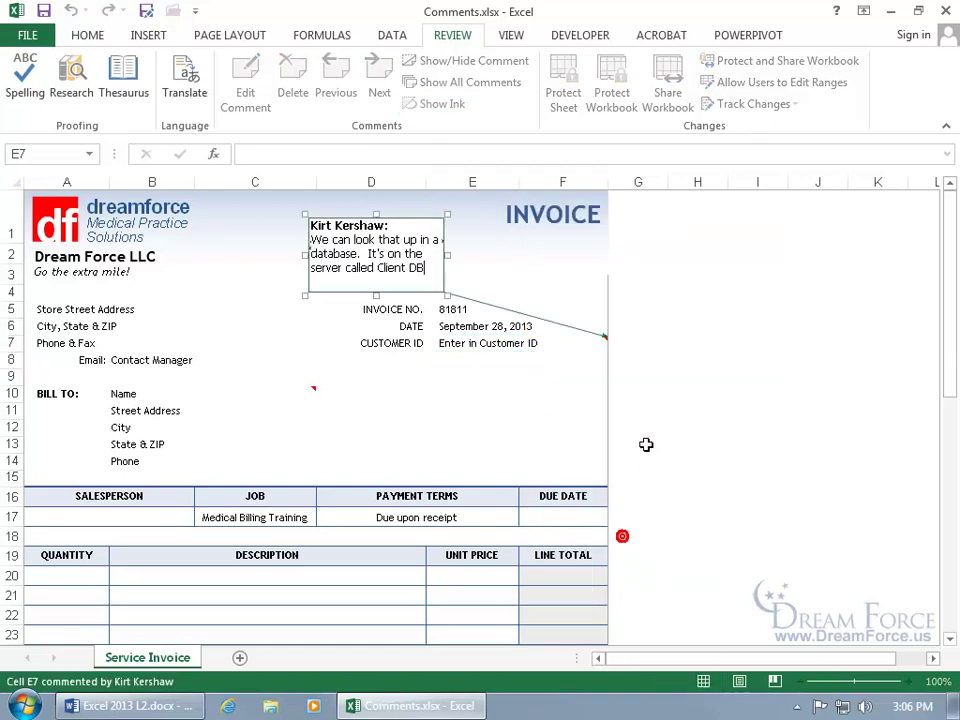
{"action": "left_click_drag", "start_coordinate": [400, 291], "coordinate": [547, 447]}
{"action": "left_click", "coordinate": [305, 322]}
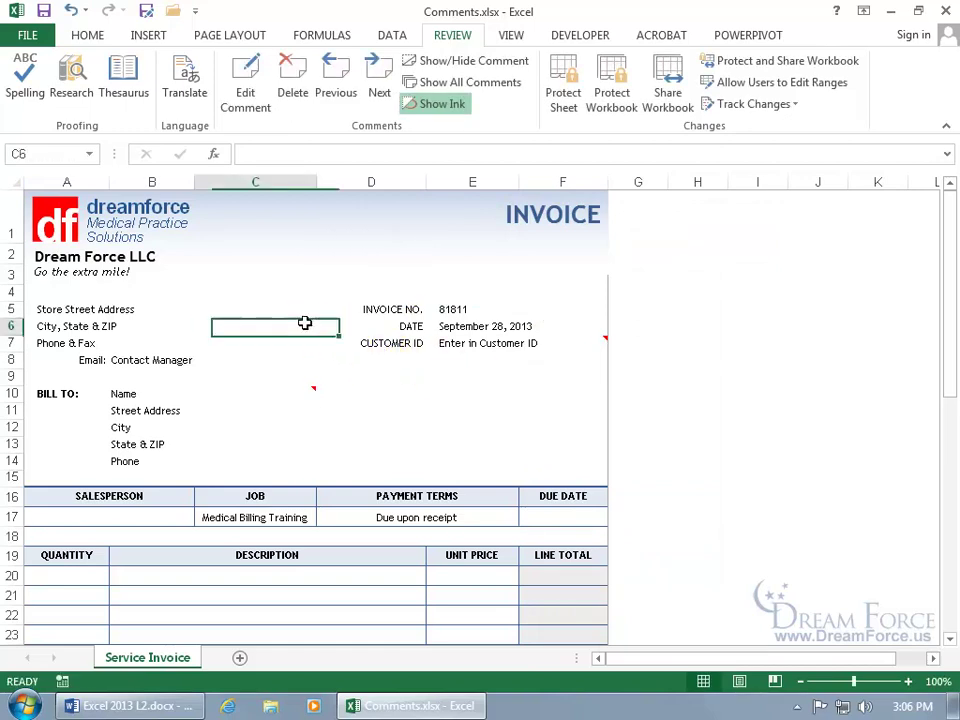